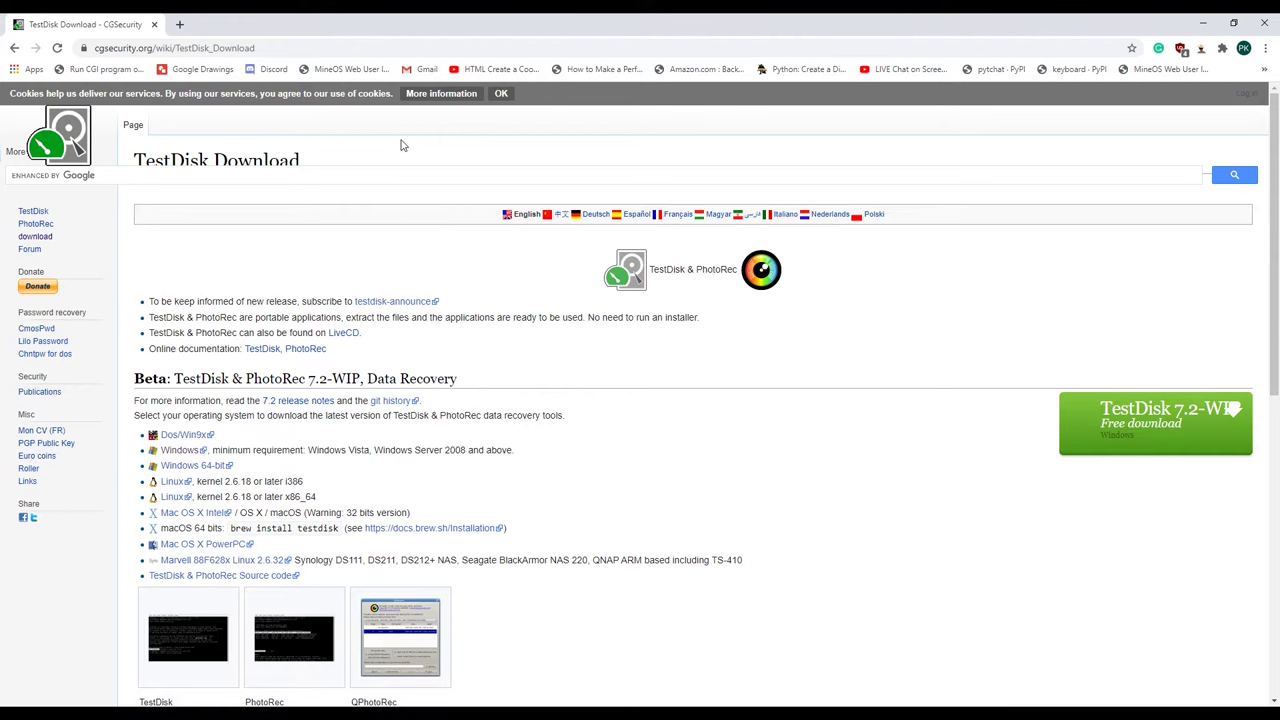
Step: Search 'testdisk' in a new tab and open the TestDisk Download page, closing the duplicate tab
click(180, 24)
text(testdisk)
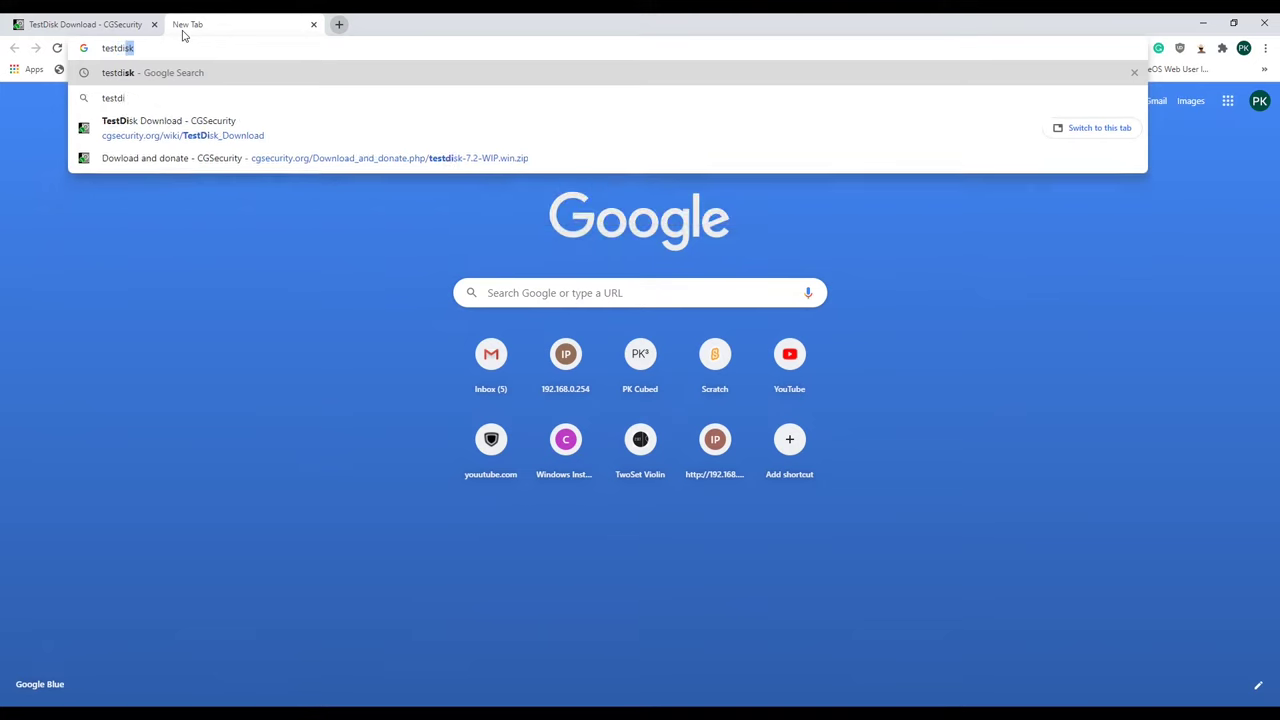
key(Return)
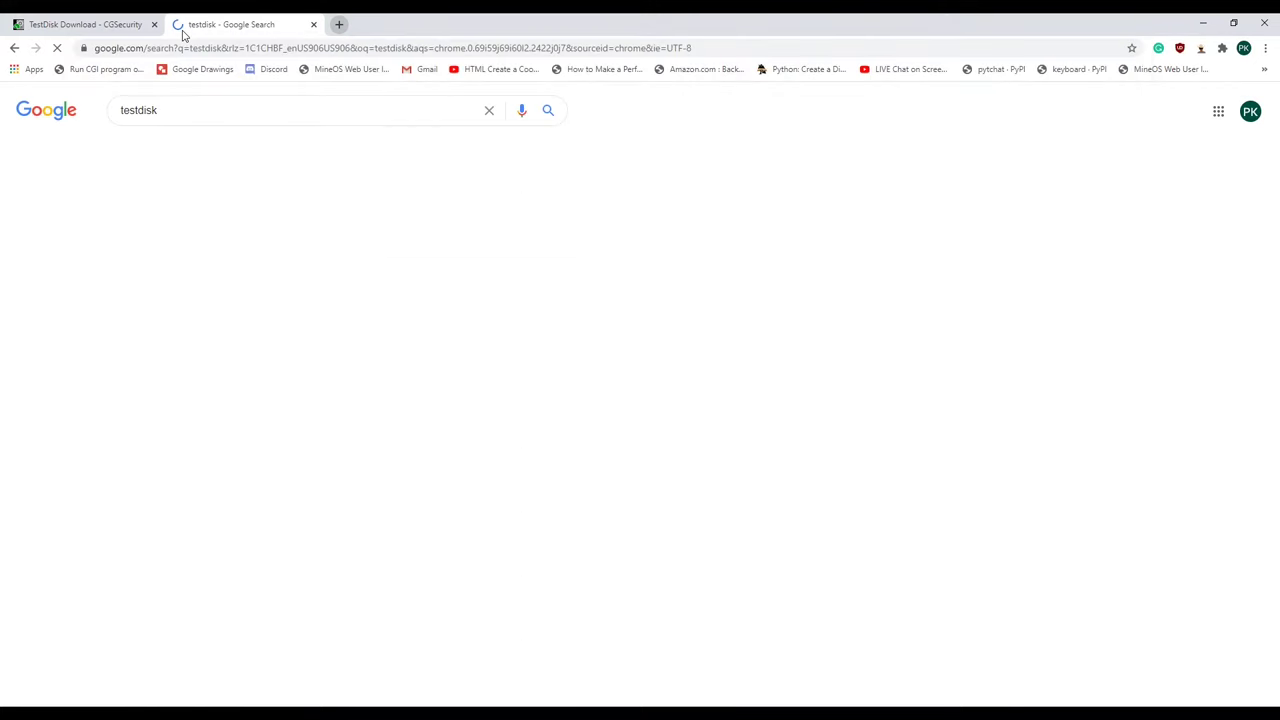
click(173, 282)
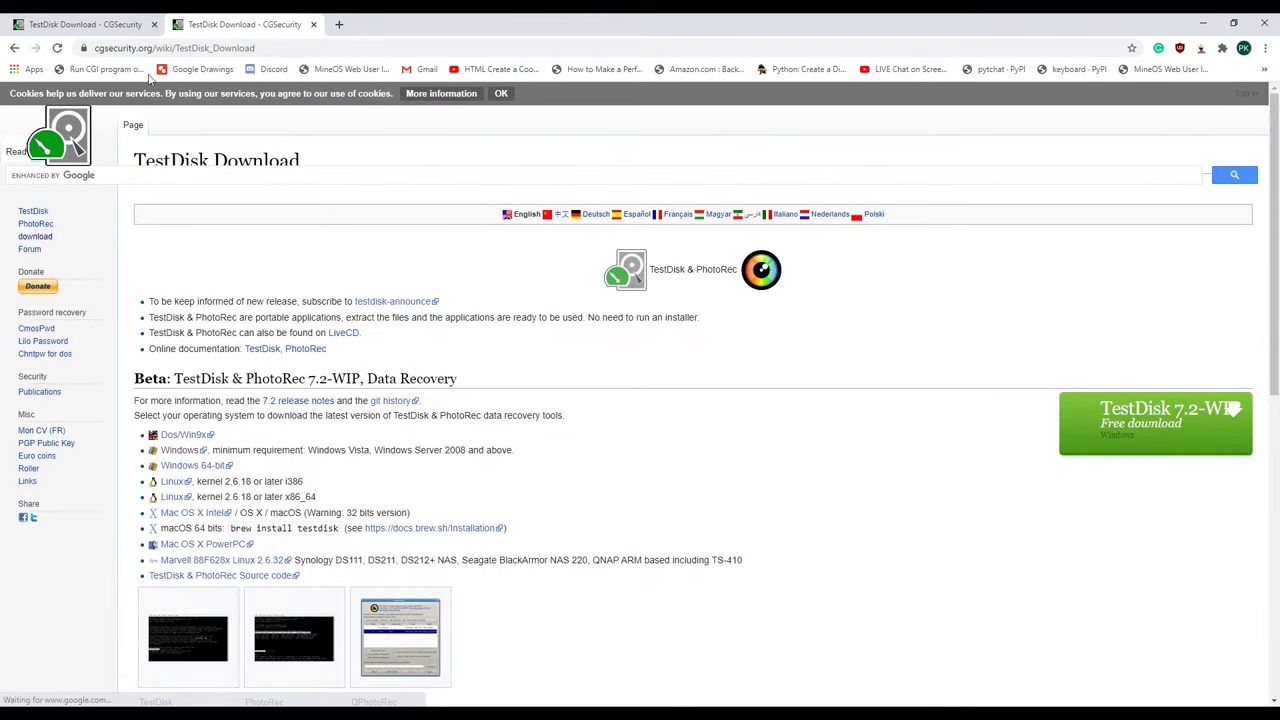
key(ctrl+w)
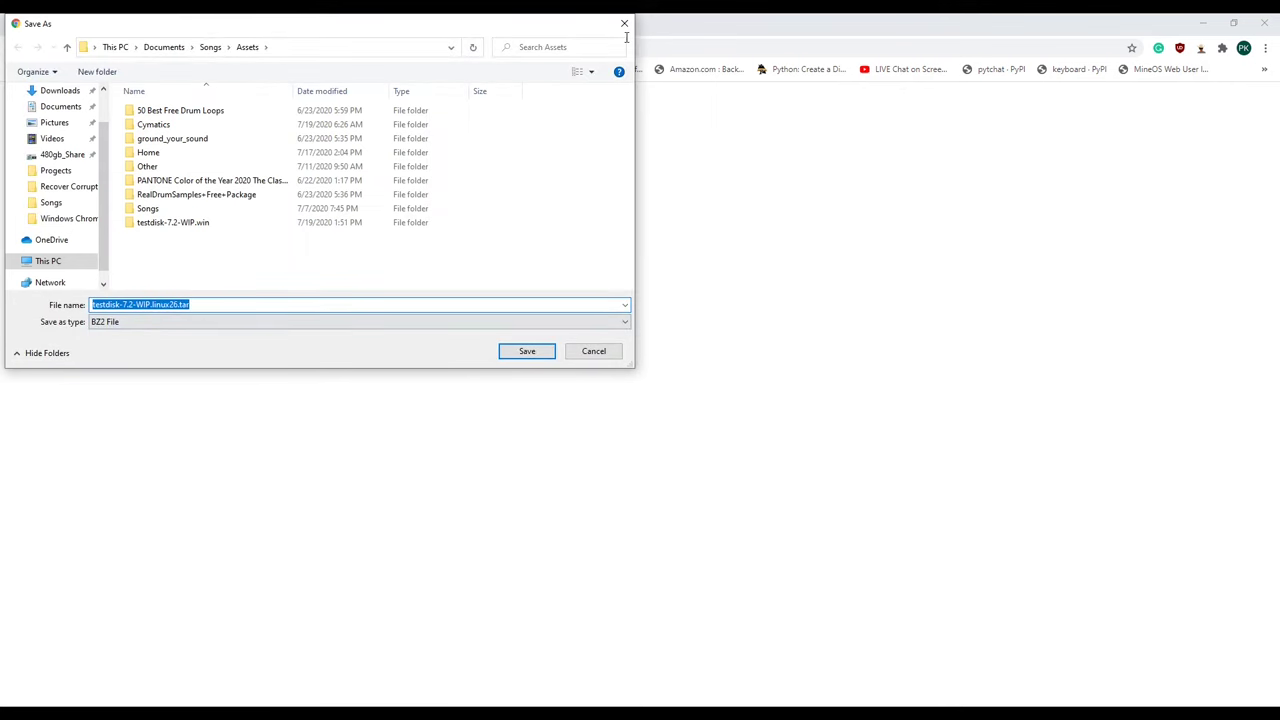
Step: Cancel the Save As dialog for the Linux testdisk-7.2-WIP package
click(624, 23)
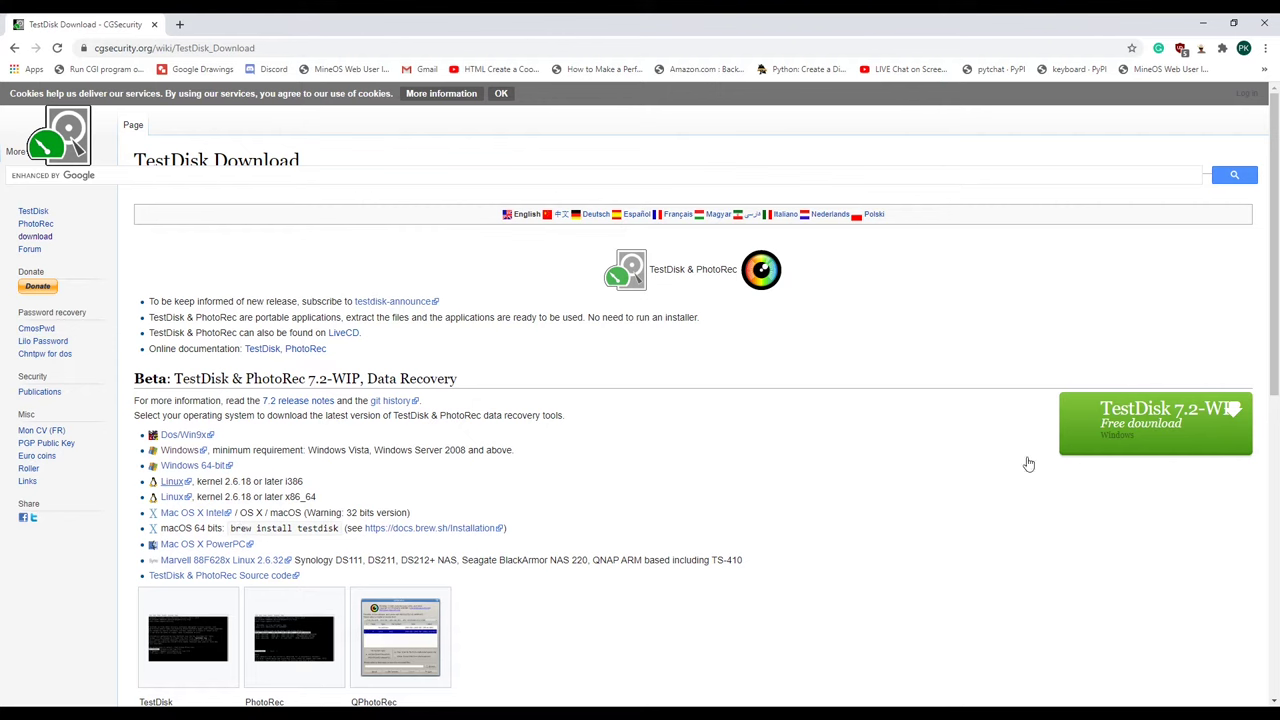
Step: Download the Windows TestDisk package and bring up a File Explorer window in the screen middle
click(1097, 450)
key(super+e)
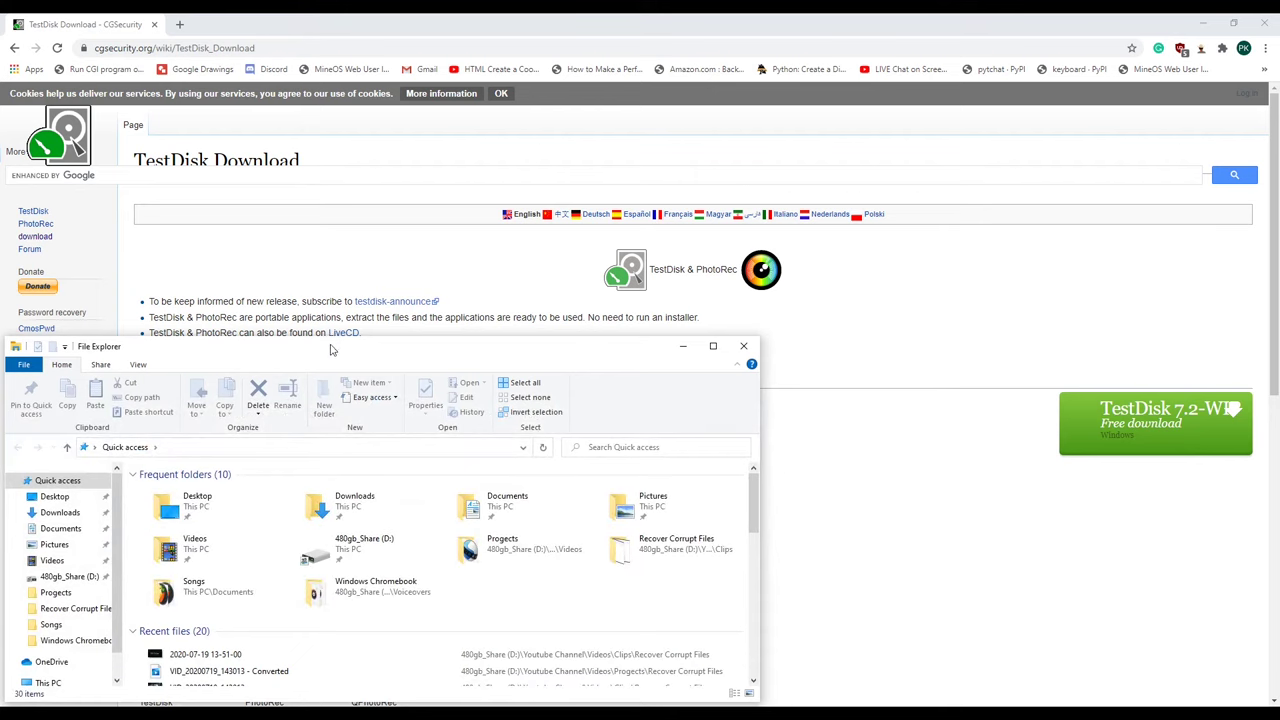
drag(333, 346, 502, 207)
Step: Open Downloads > testdisk-7.2-WIP.win > testdisk-7.2-WIP in File Explorer
click(240, 370)
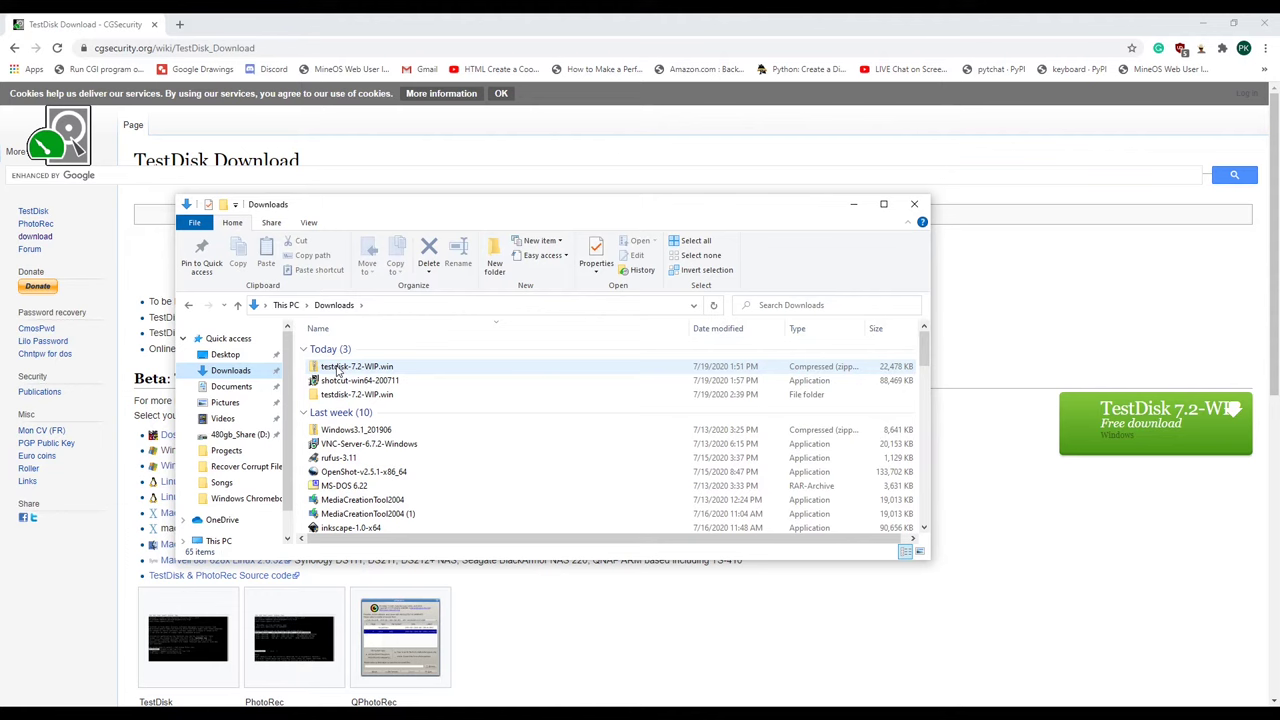
click(340, 368)
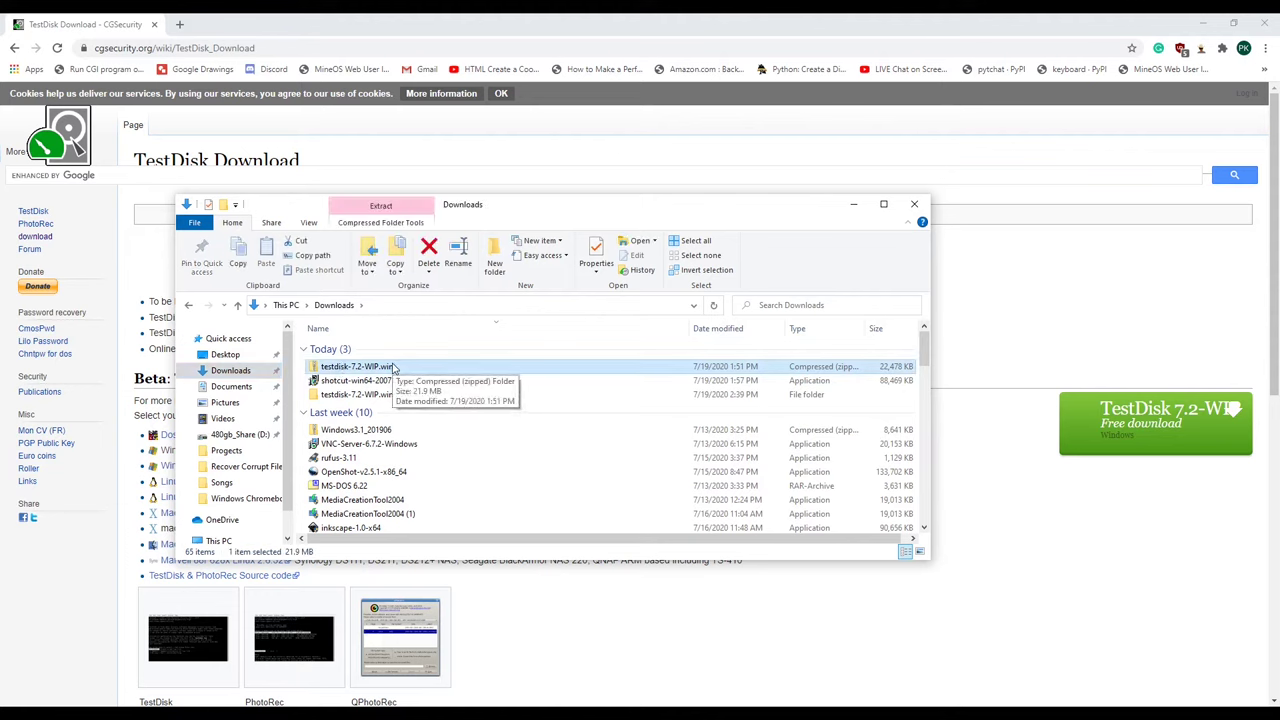
click(345, 395)
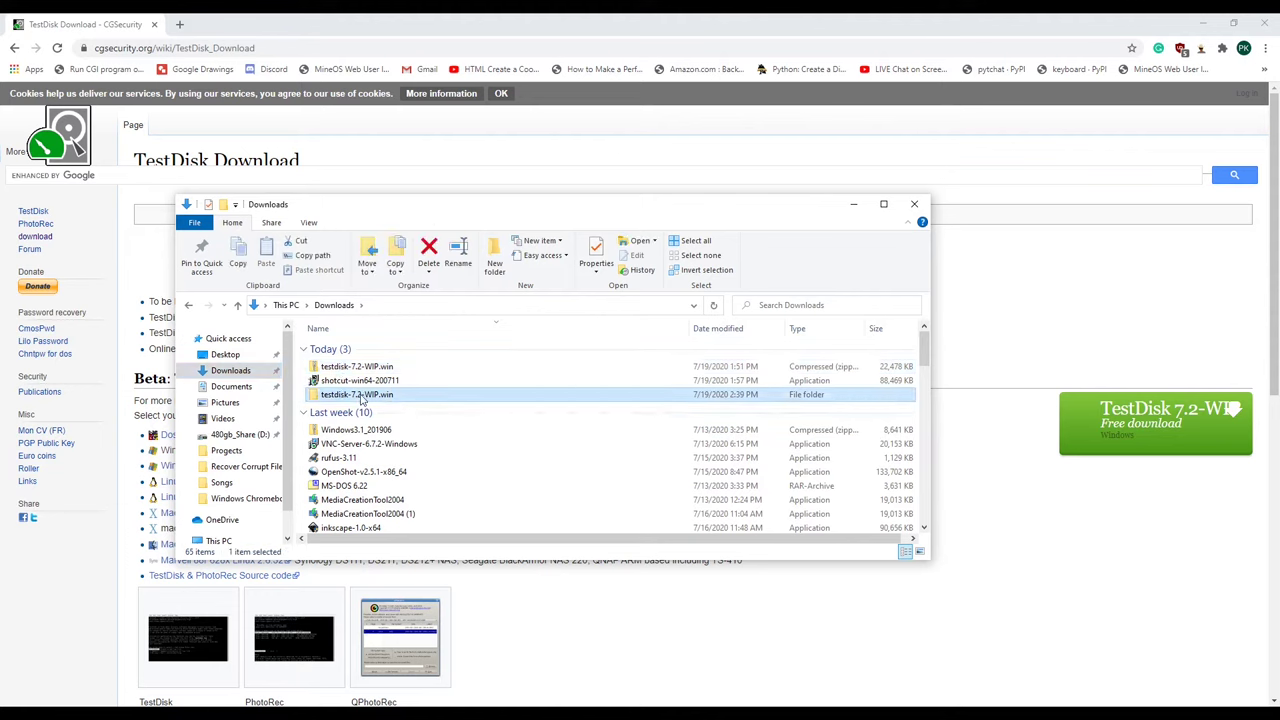
double_click(340, 396)
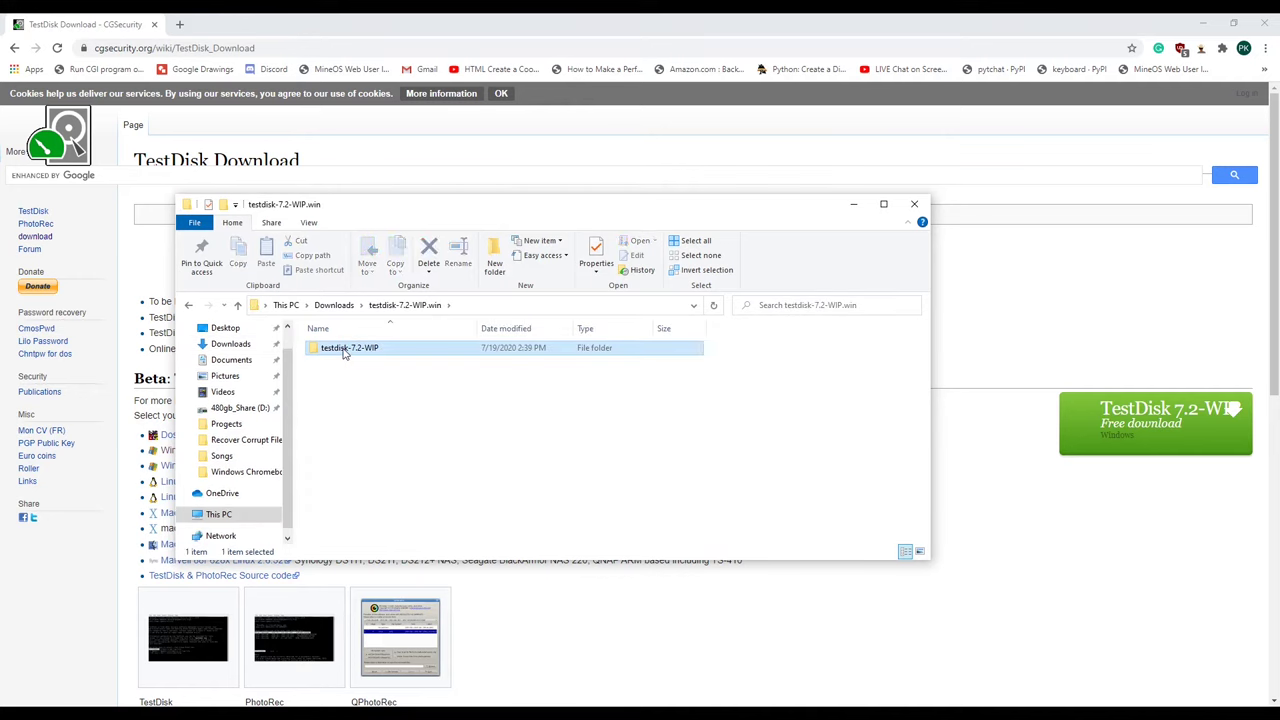
double_click(338, 348)
scroll(378, 466, down, 10)
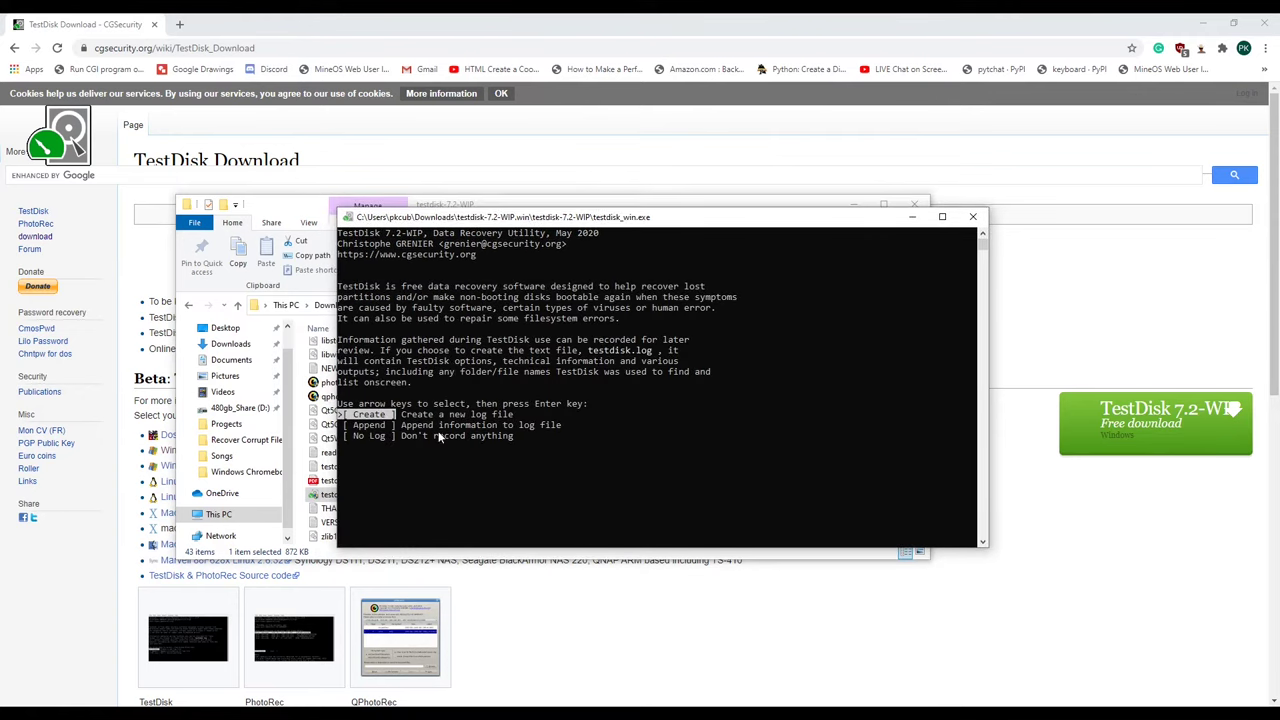
Step: Create a new TestDisk log and proceed with the 64 GB /dev/sdc disk
click(450, 372)
key(Escape)
key(Return)
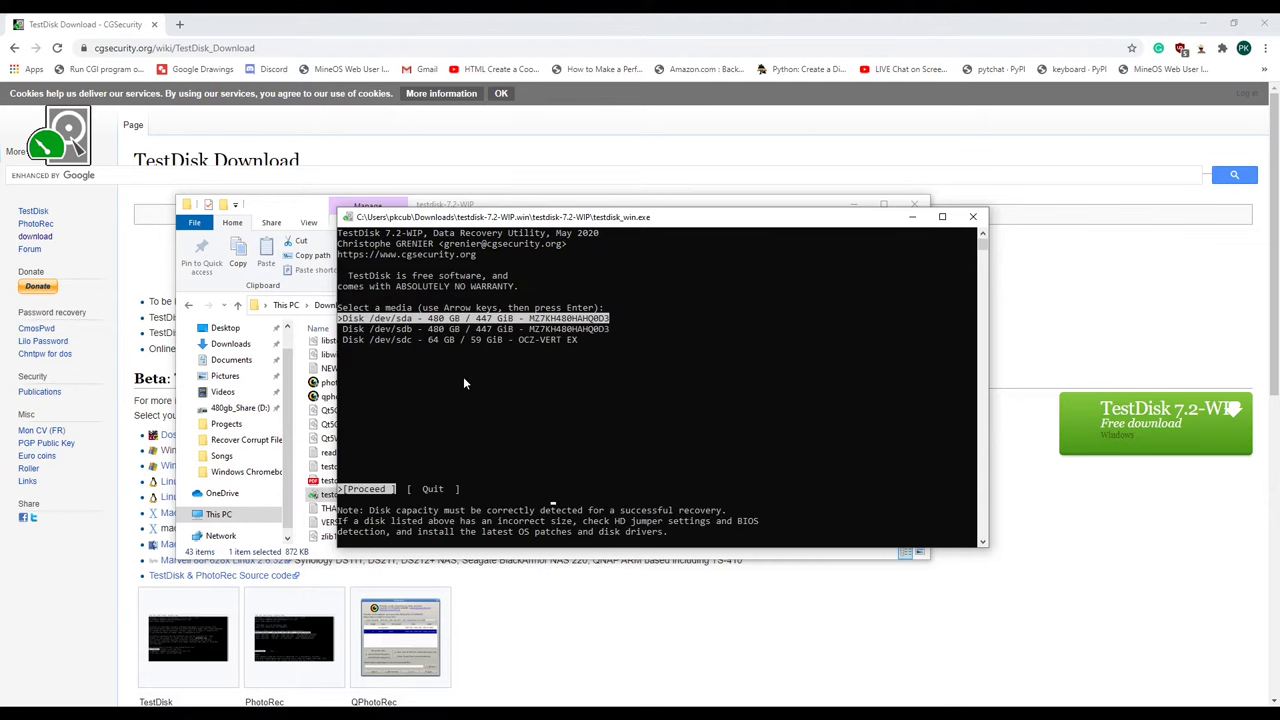
key(Down)
key(Down)
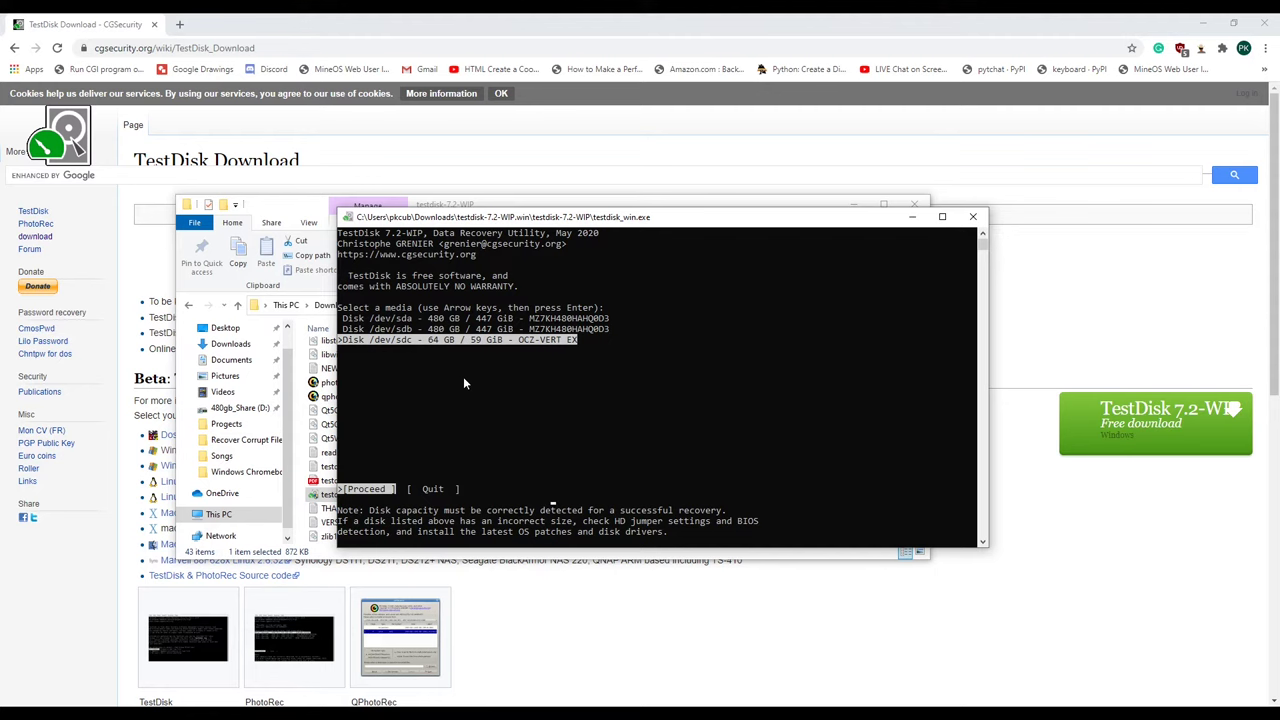
key(Return)
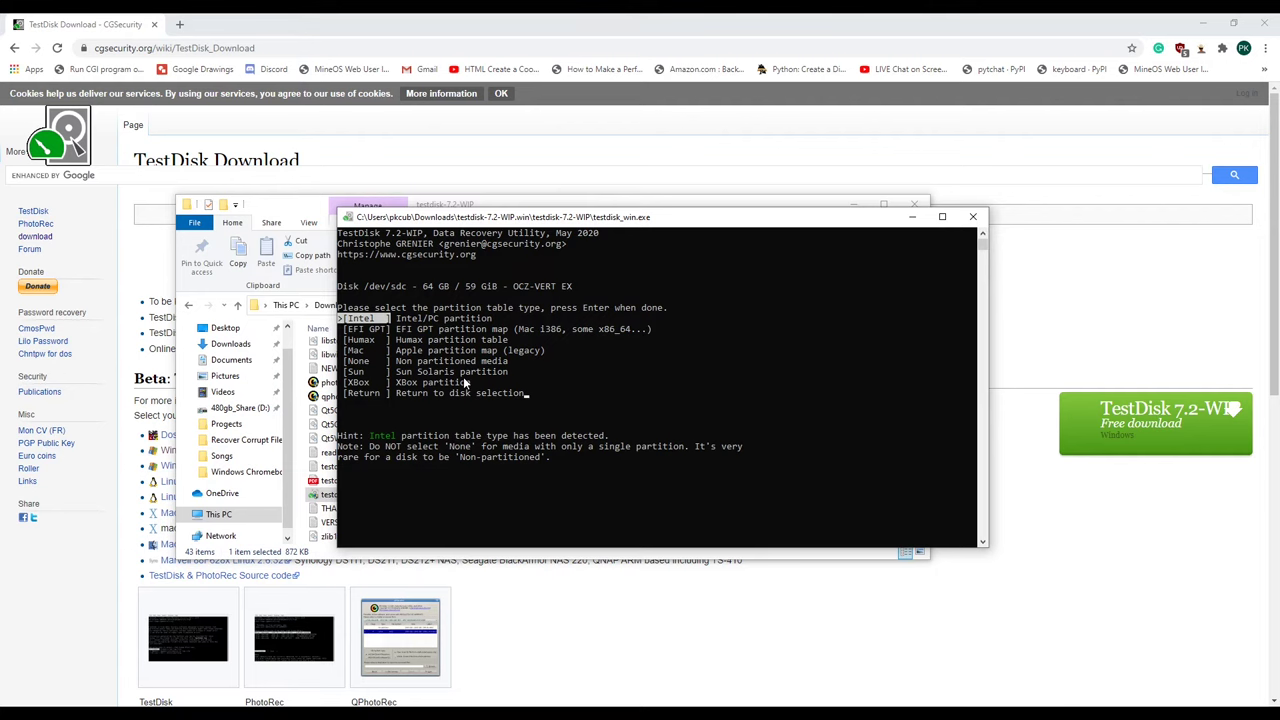
Step: Accept the Intel partition table type, enter Advanced utilities, and highlight List for the Linux partition
key(Return)
key(Down)
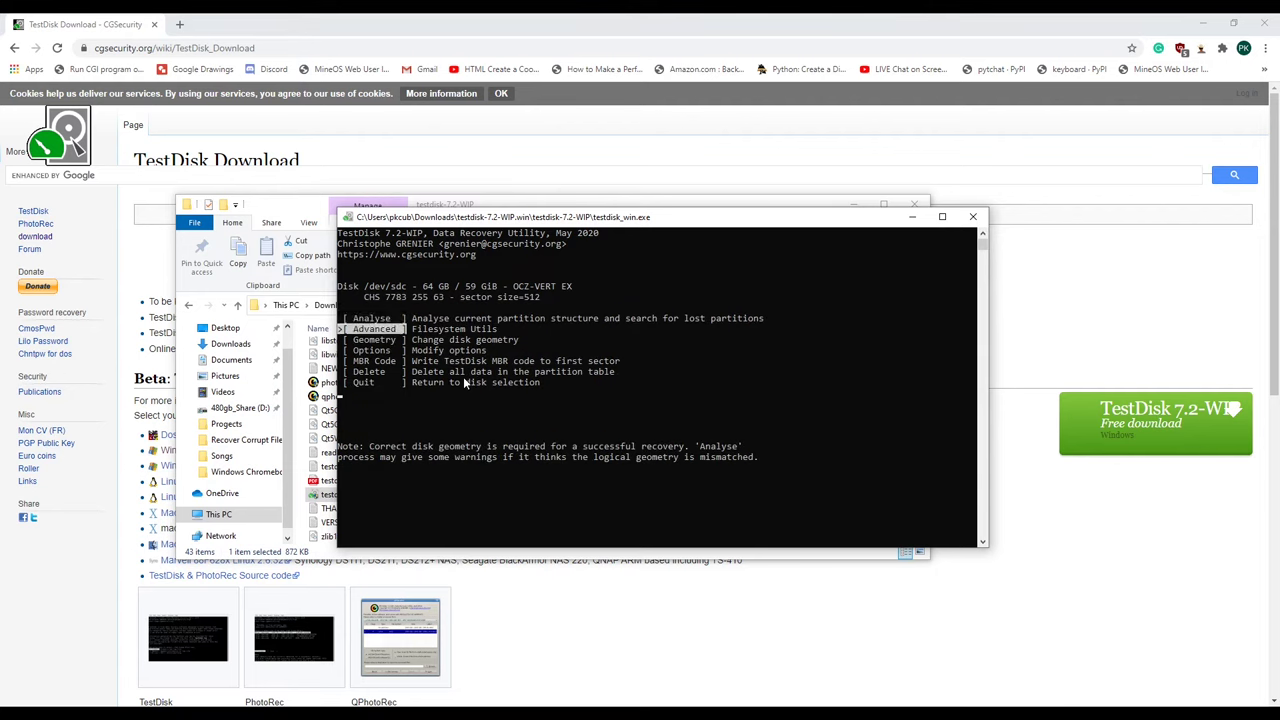
key(Return)
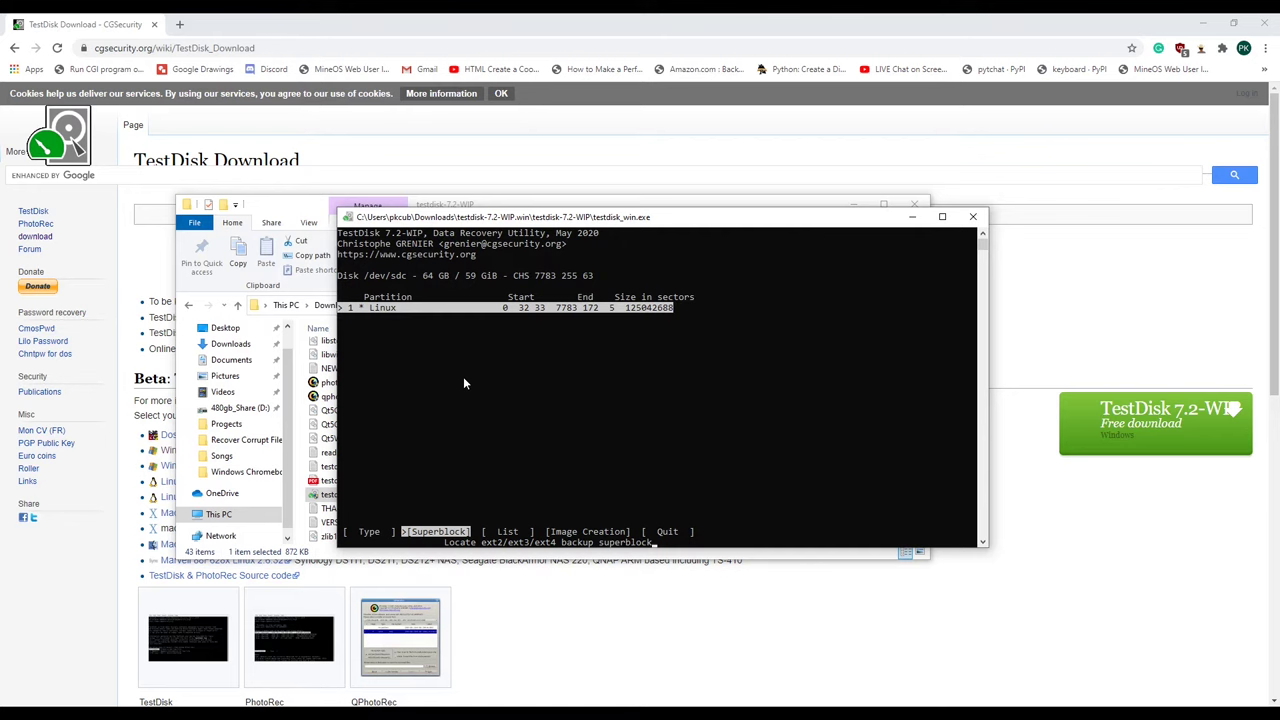
key(Right)
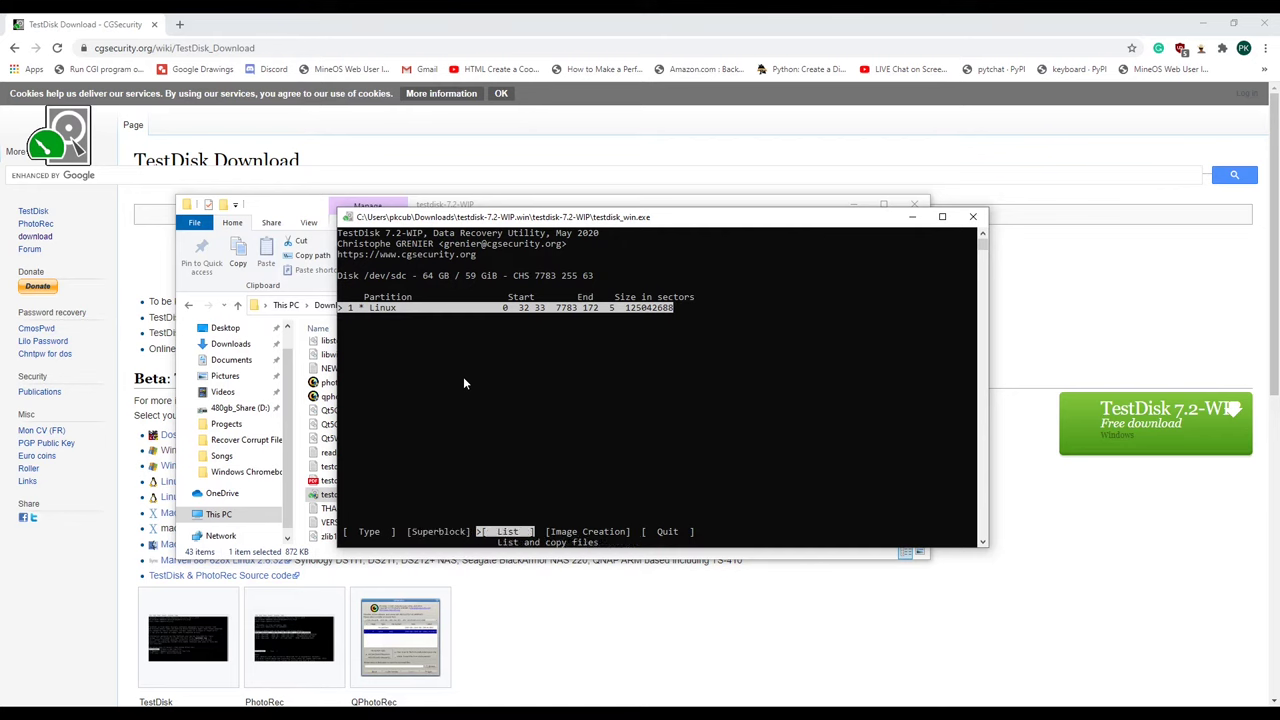
key(Left)
key(Right)
Step: List the Linux partition's files and browse home > user folder > Desktop, highlighting Logisim
key(Return)
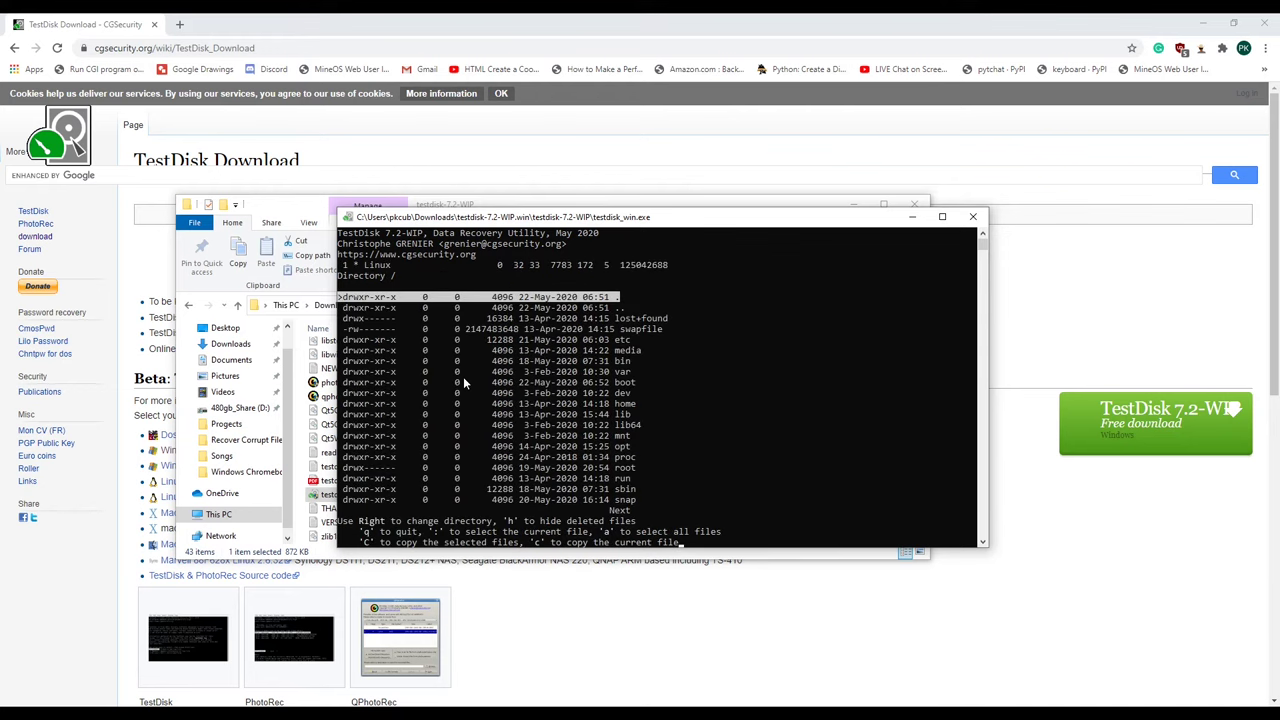
key(Down)
key(Down)
key(Down)
key(Down)
key(Down)
key(Down)
key(Down)
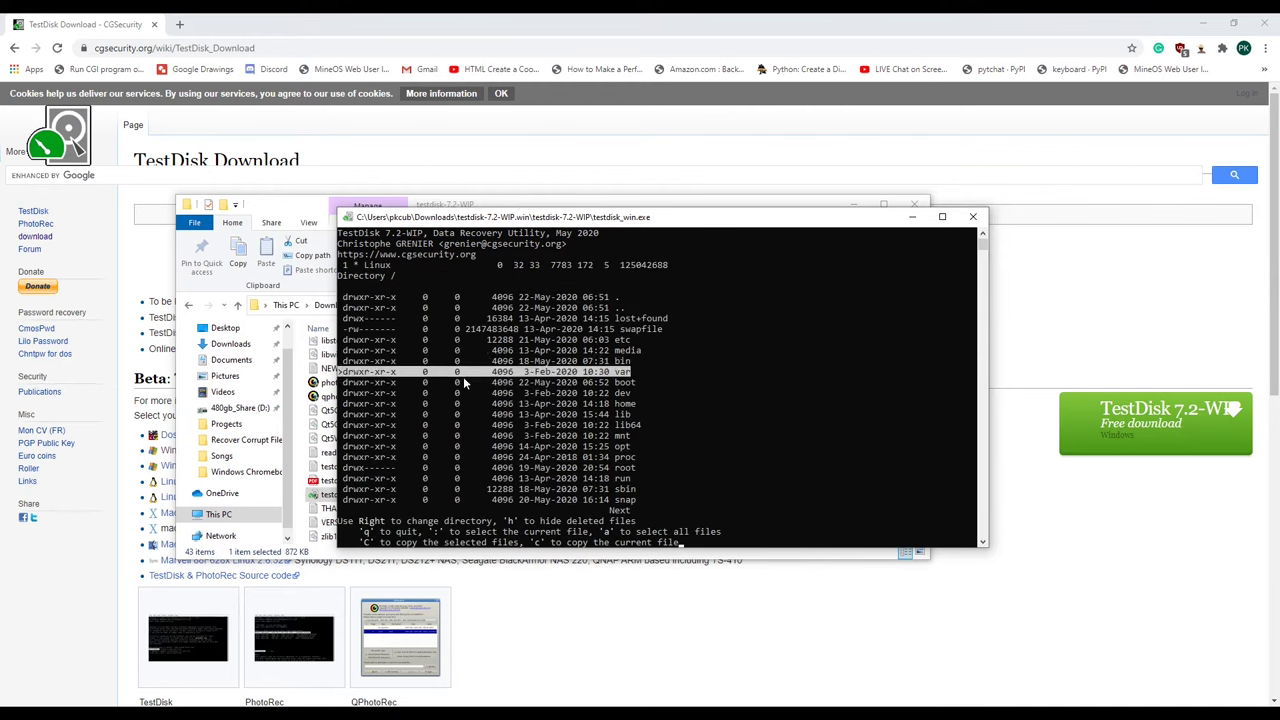
key(Down)
key(Down)
key(Down)
key(Right)
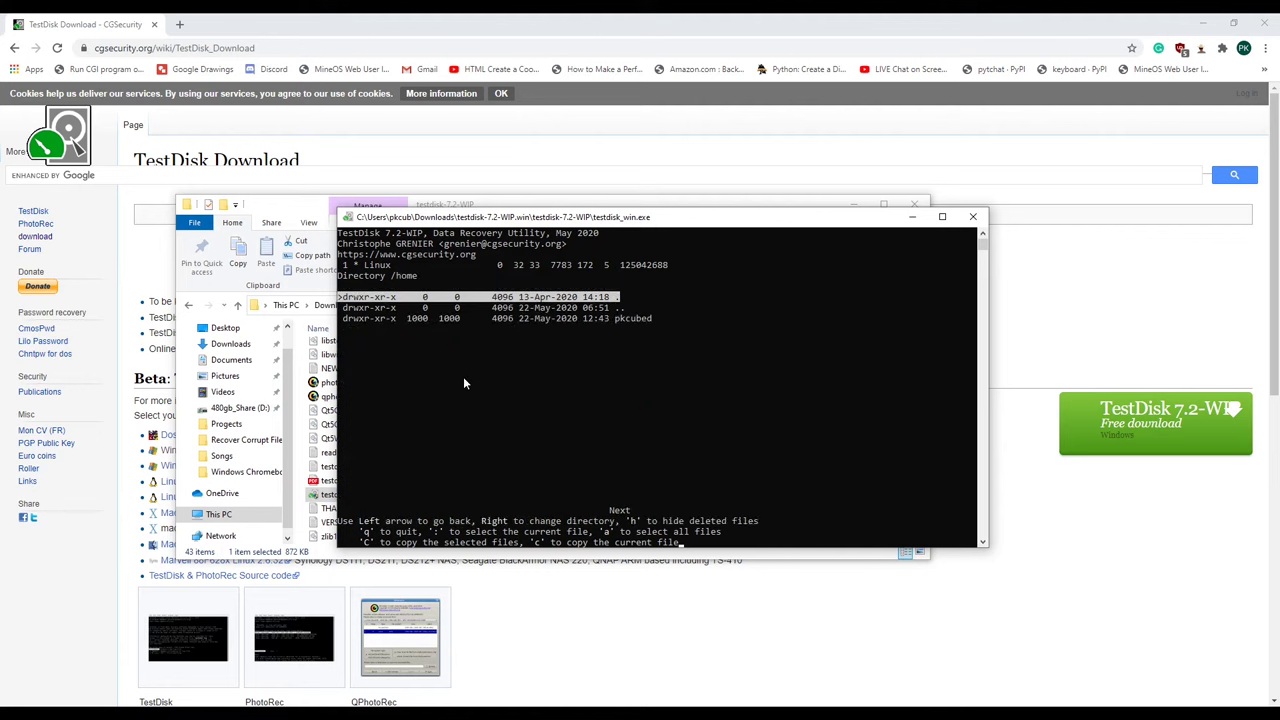
key(Down)
key(Down)
key(Right)
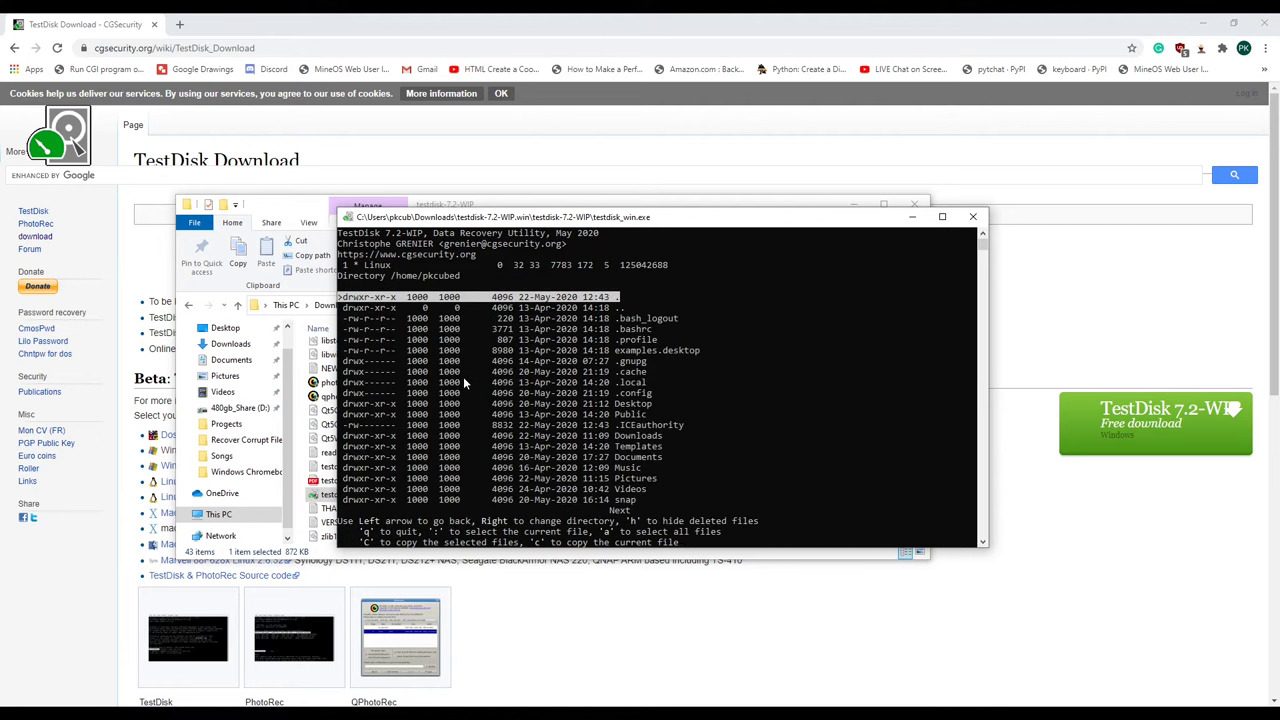
key(Down)
key(Down)
key(Down)
key(Down)
key(Down)
key(Down)
key(Down)
key(Down)
key(Down)
key(Down)
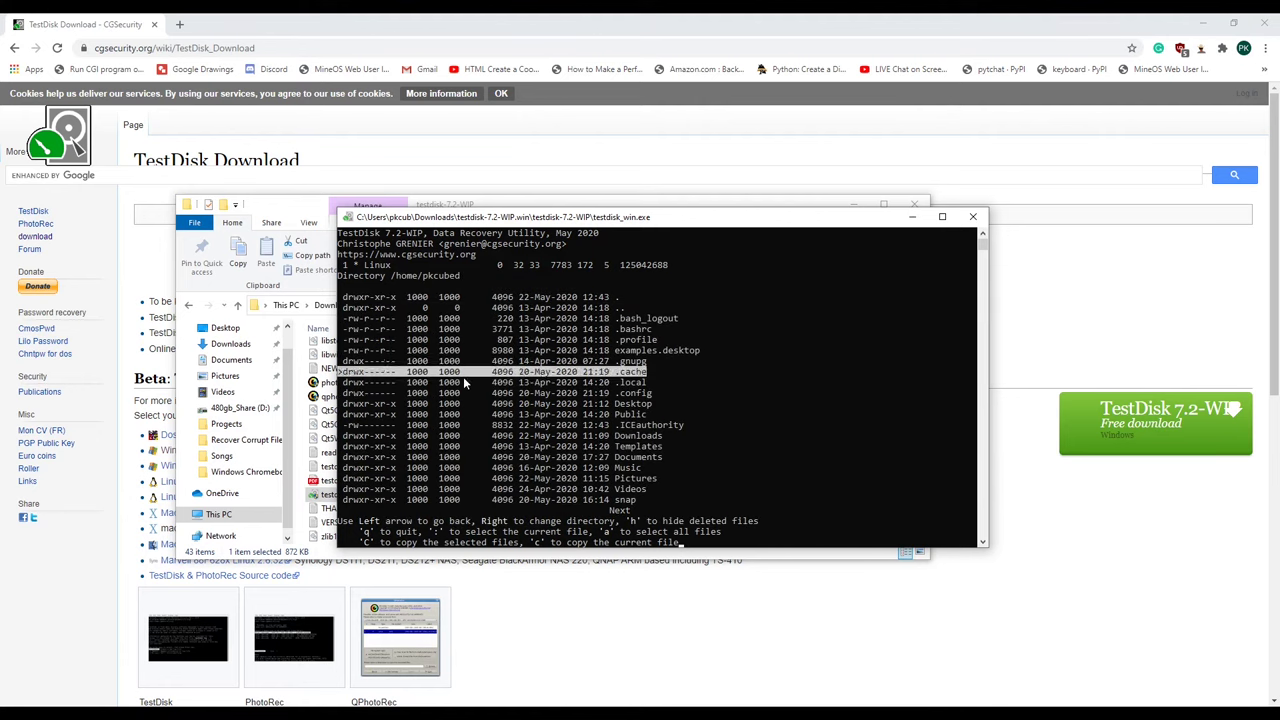
key(Right)
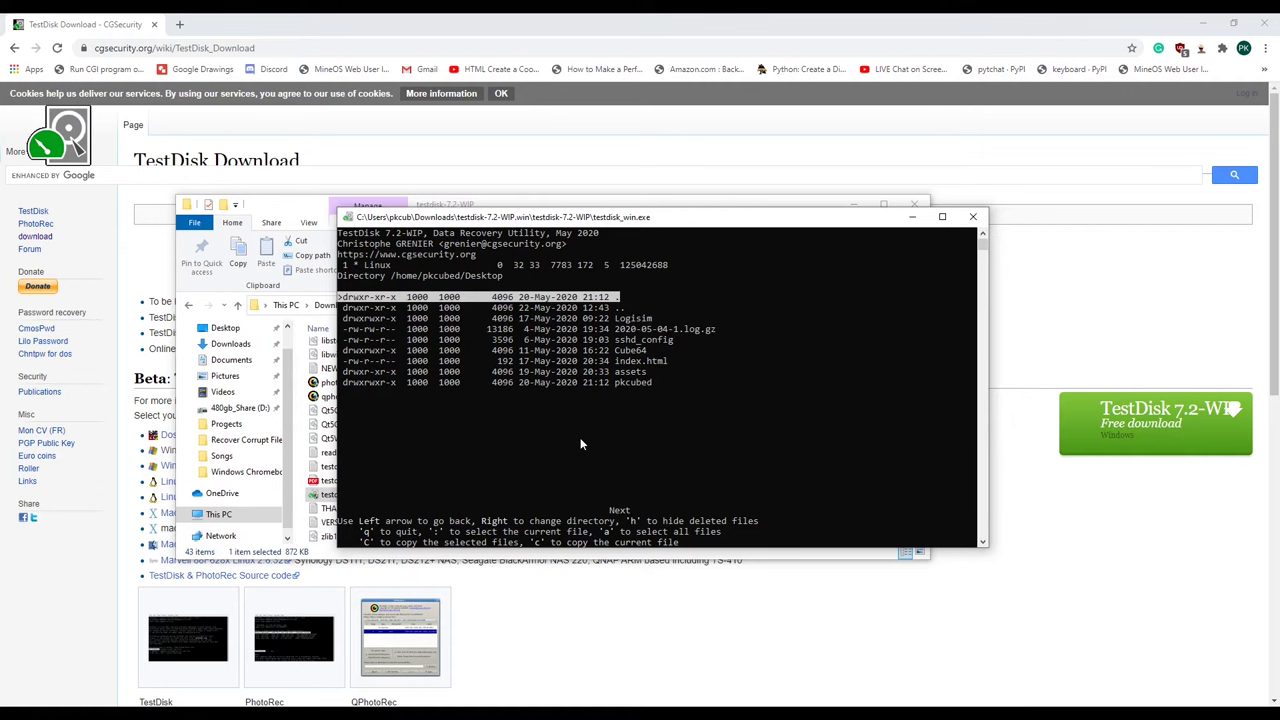
key(Down)
key(Down)
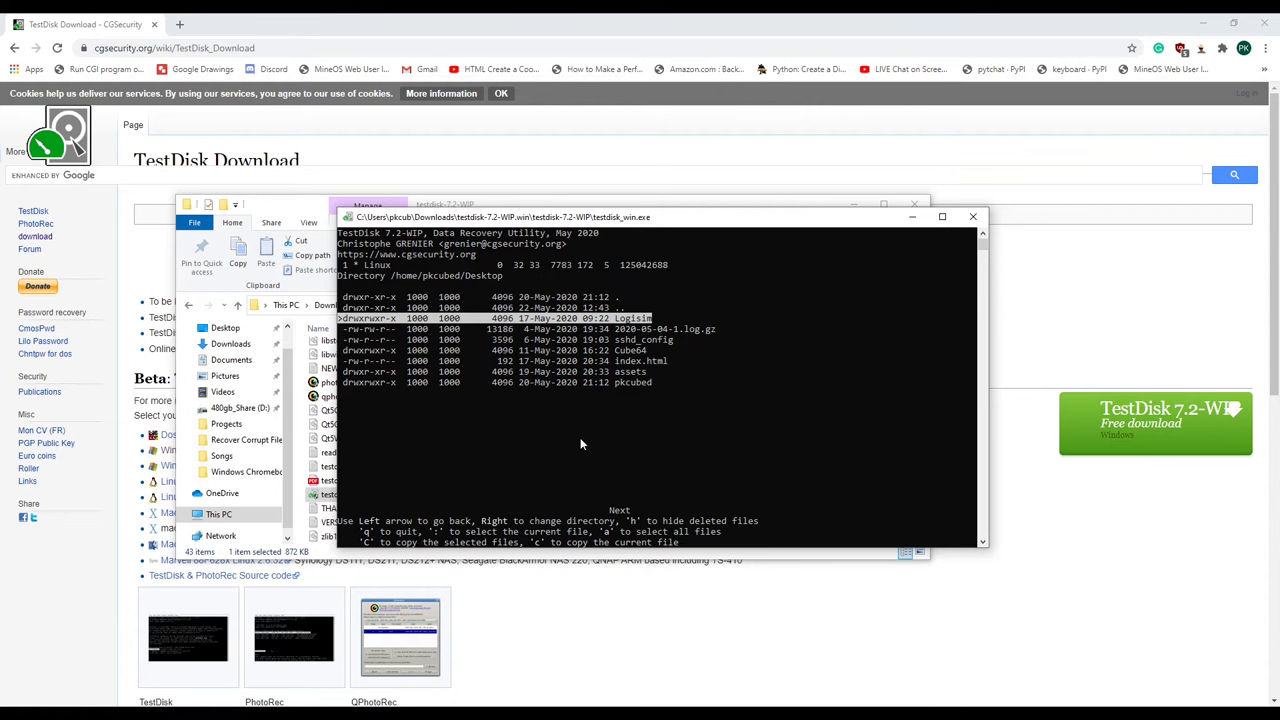
Step: Begin copying the Logisim folder and close File Explorer to reveal the destination chooser
key(c)
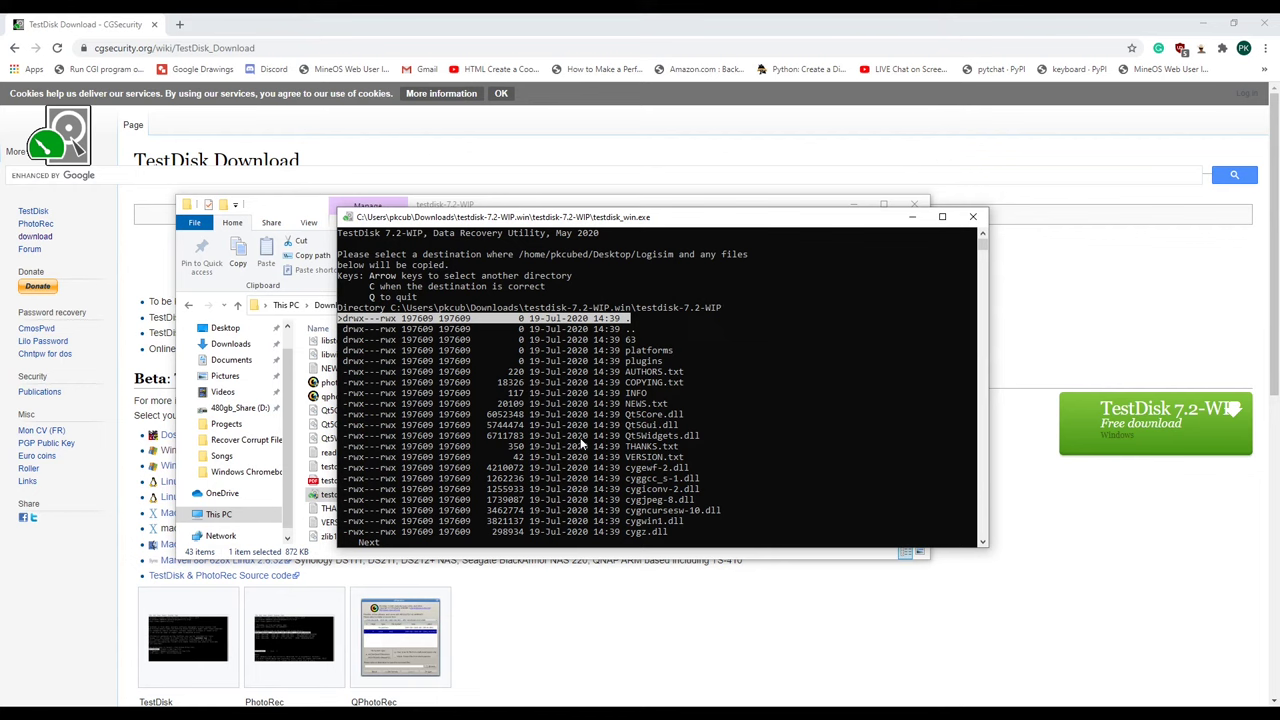
key(Down)
key(Down)
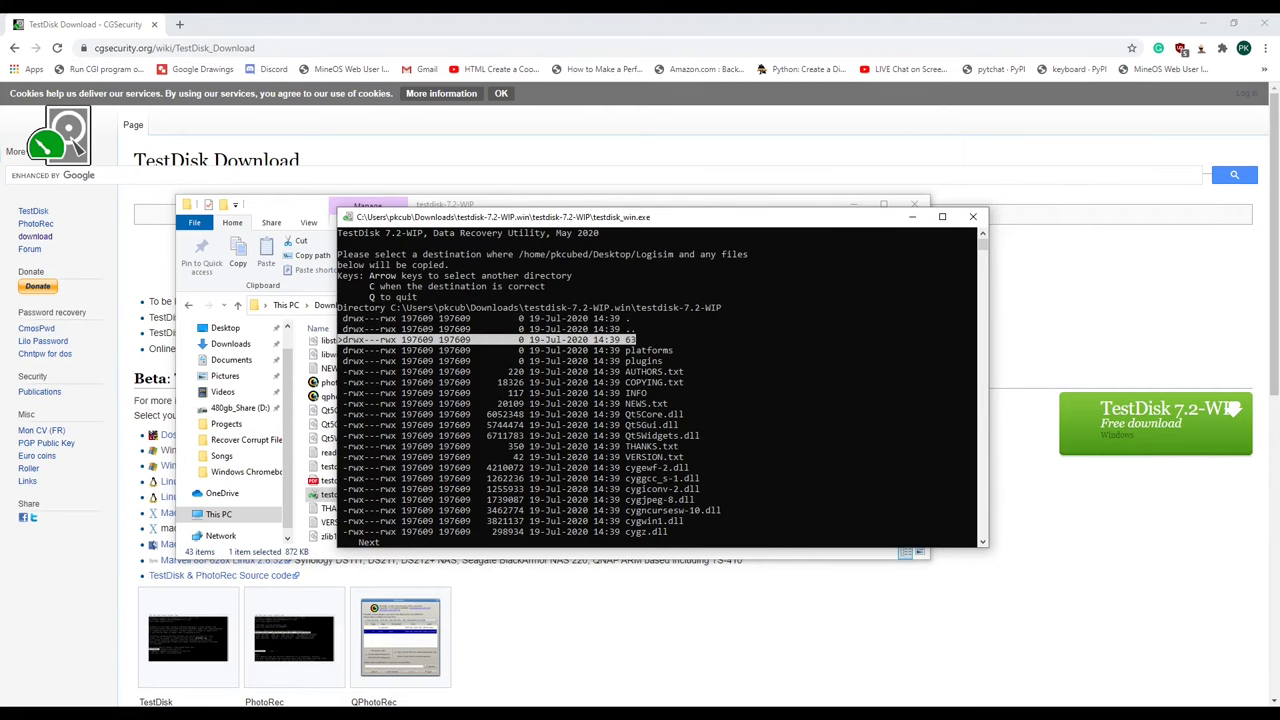
click(300, 498)
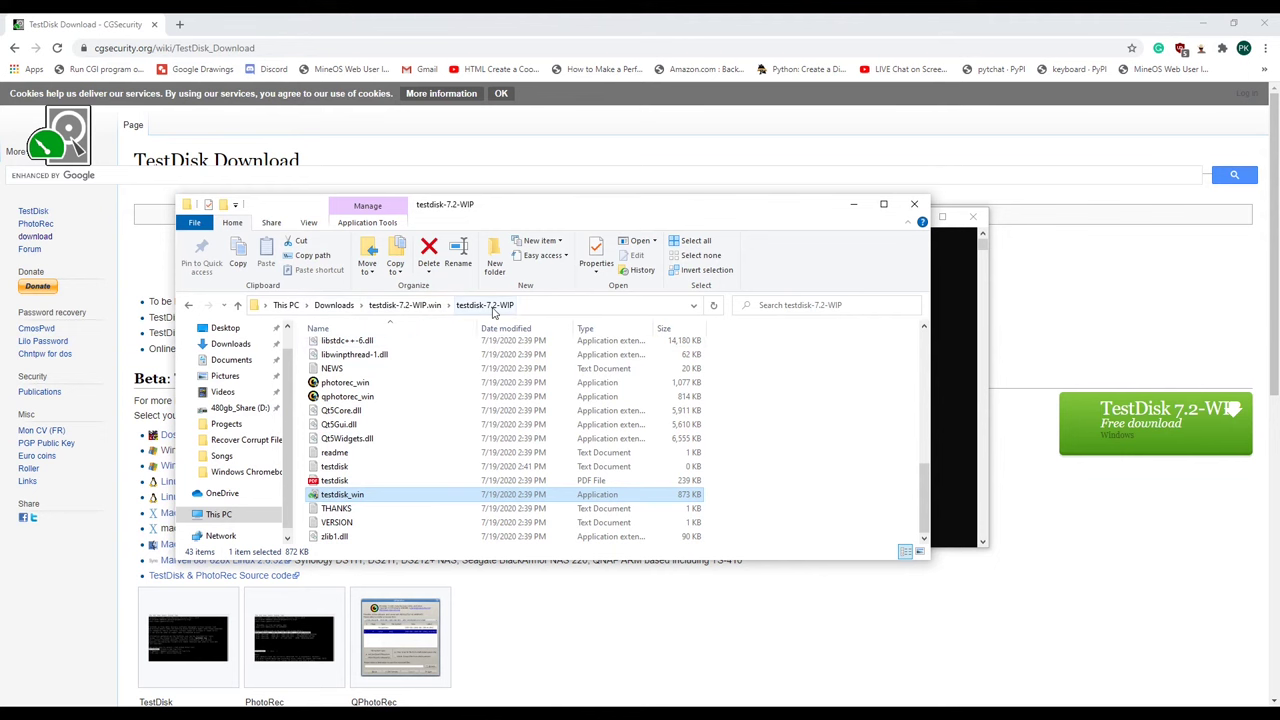
click(914, 204)
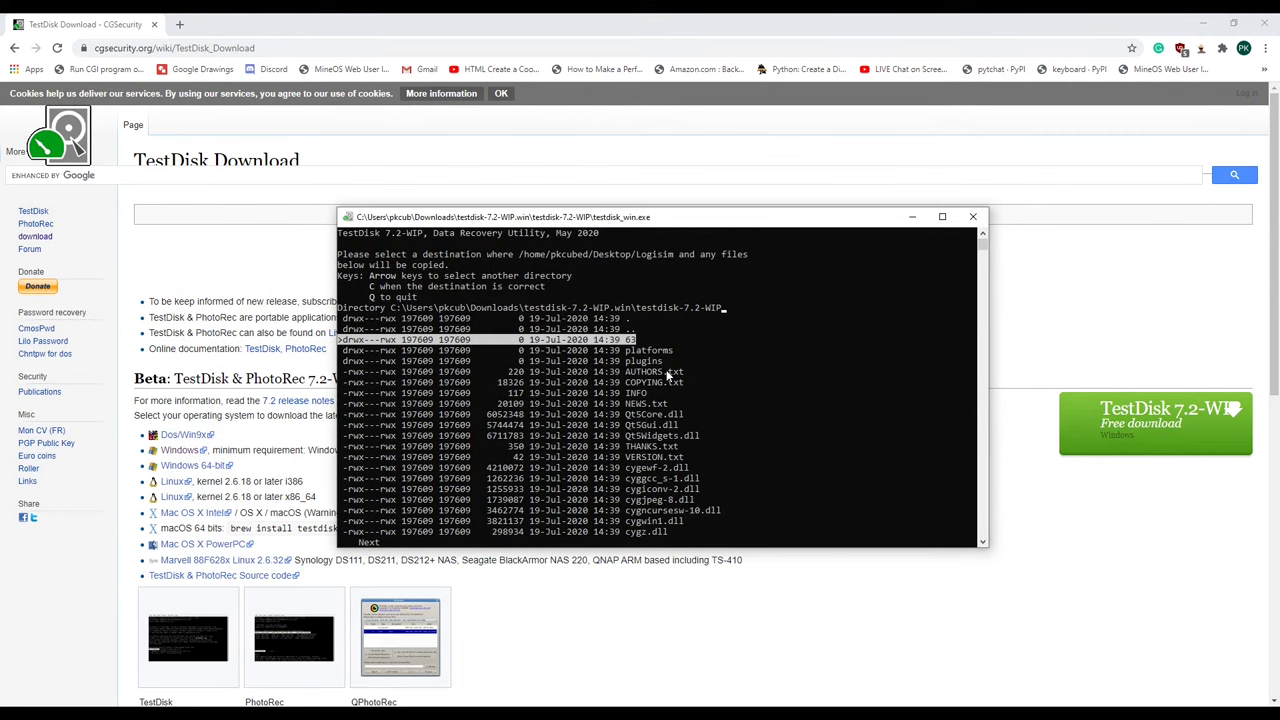
Step: Go up to the Windows drive list, open C:, and move to its Users folder
key(Left)
key(Left)
key(Left)
key(Left)
key(Left)
key(Left)
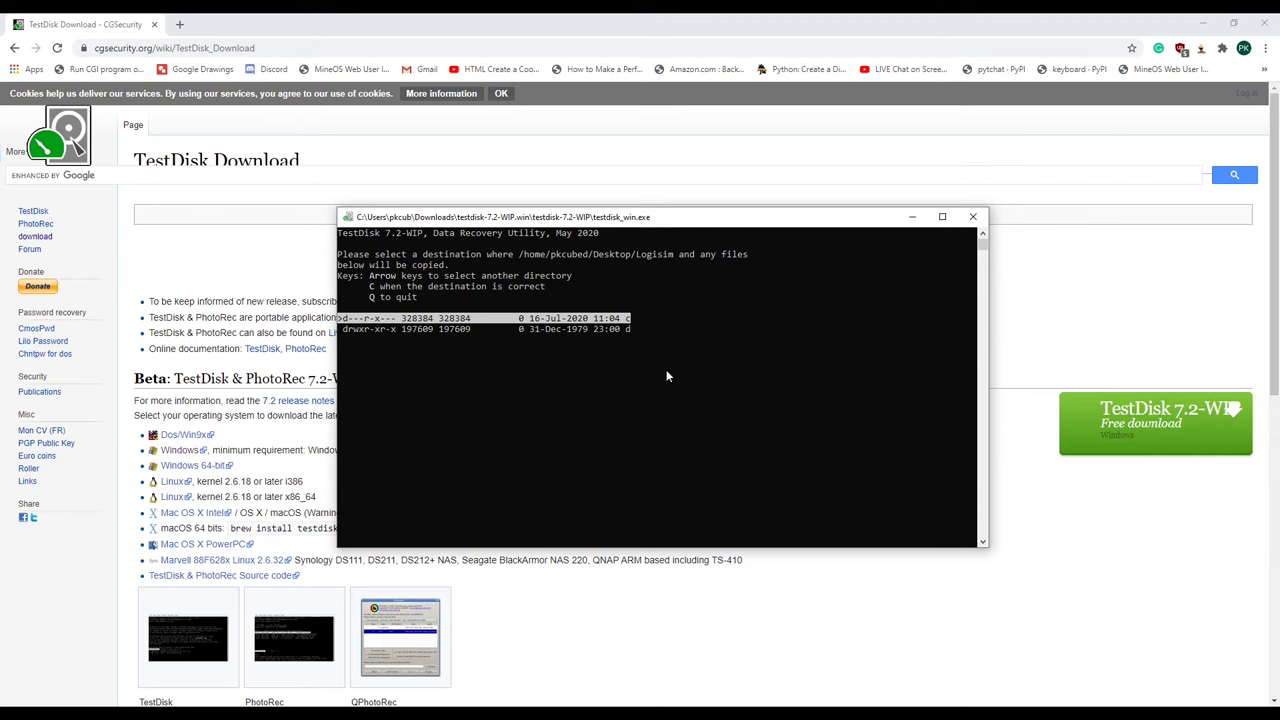
key(Down)
key(Up)
key(Right)
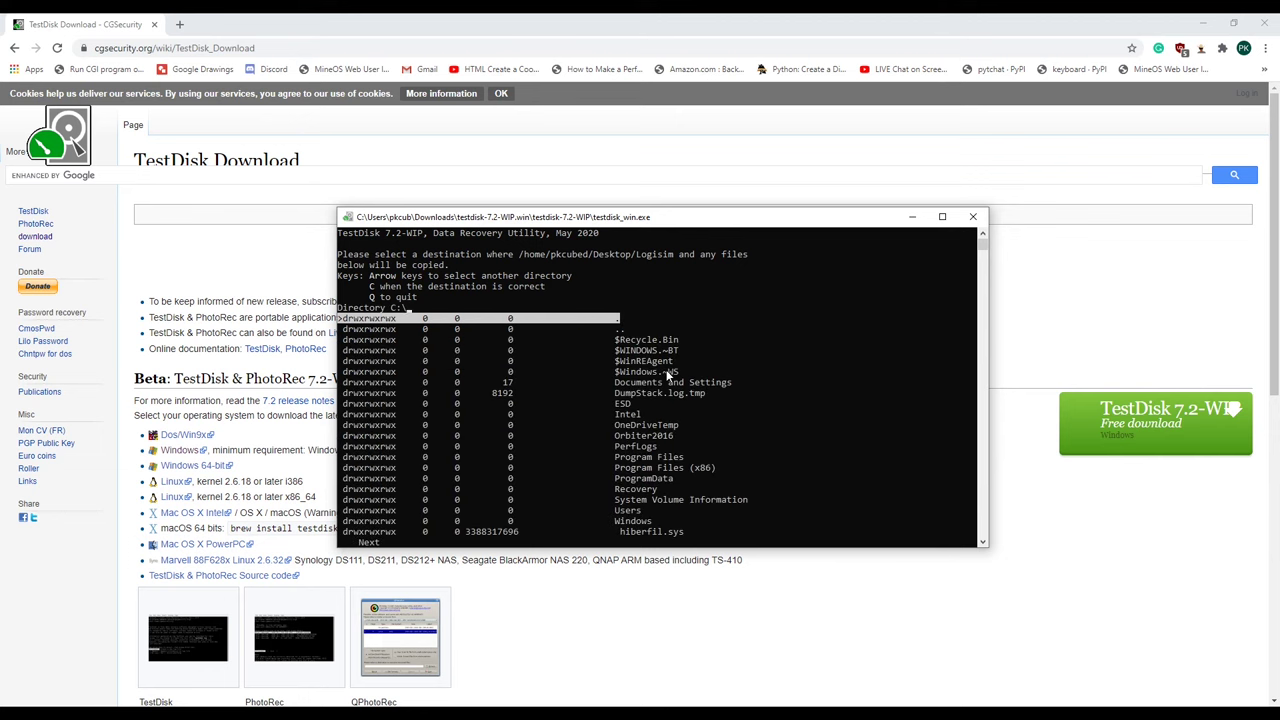
key(Down)
key(Down)
key(Down)
key(Down)
key(Down)
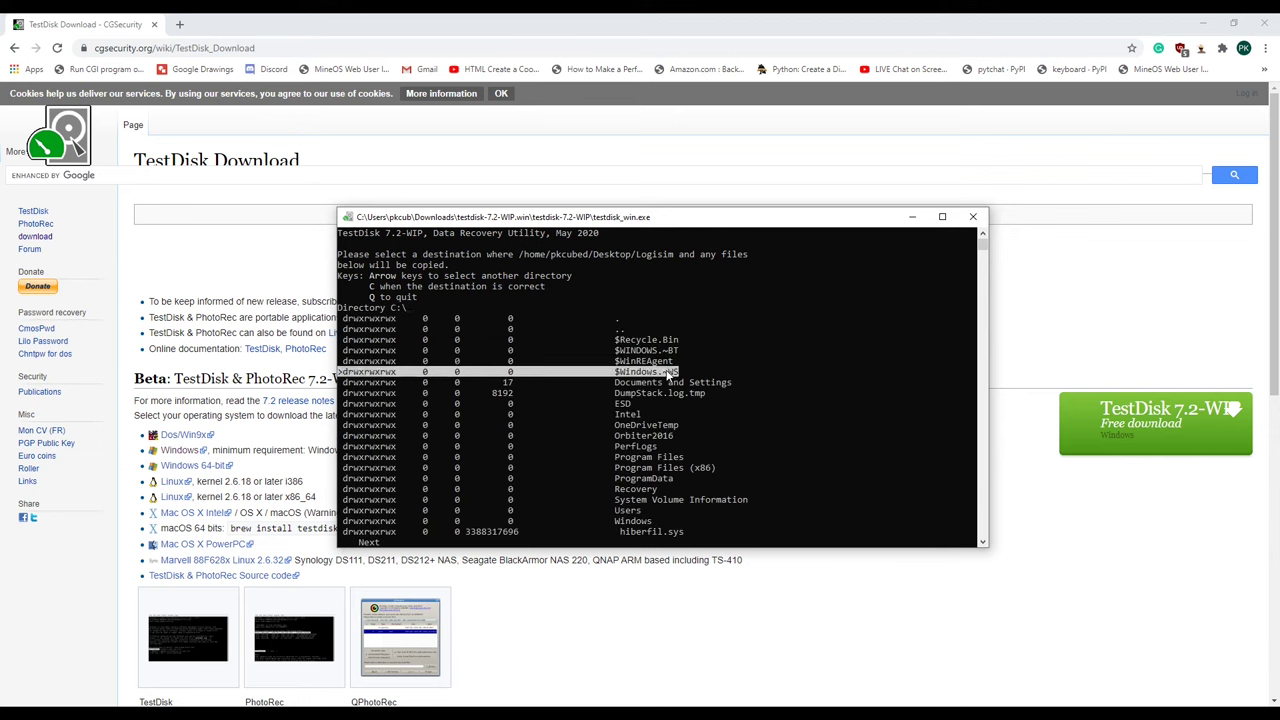
key(Down)
key(Down)
key(Down)
key(Down)
key(Down)
key(Down)
key(Down)
key(Down)
key(Down)
key(Down)
key(Down)
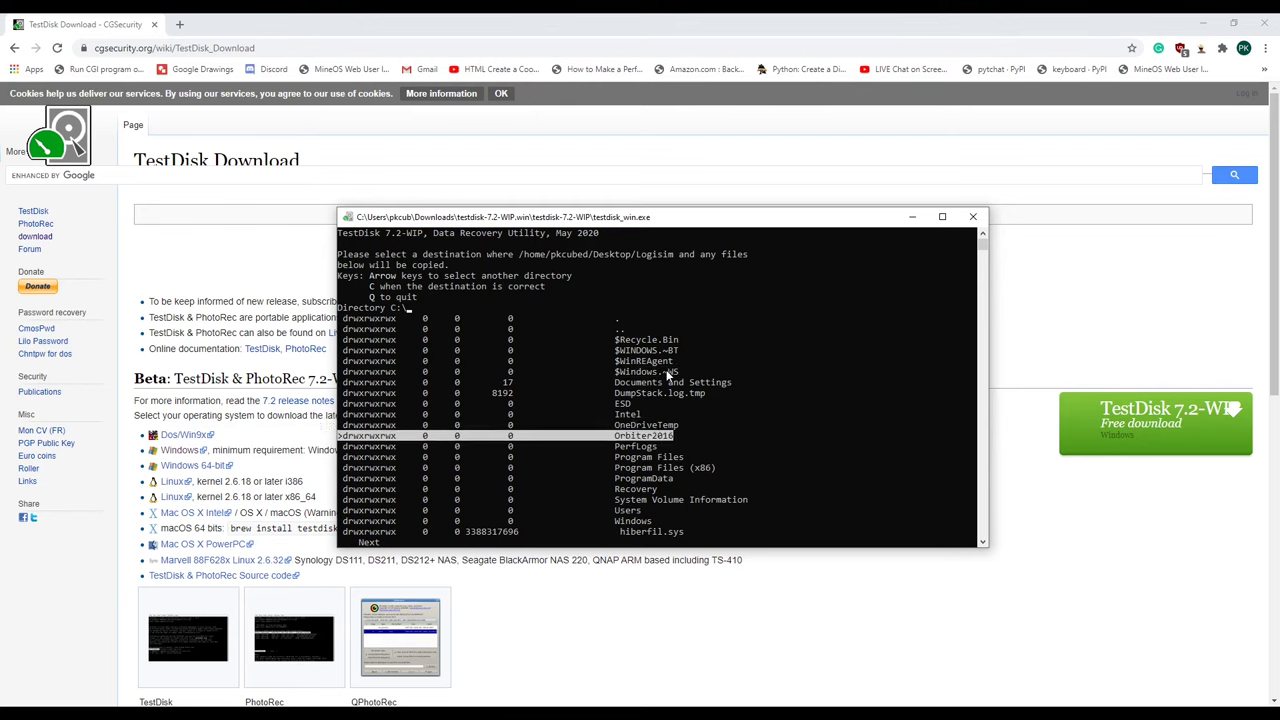
key(Down)
key(Down)
Step: Open Users, the user's folder and Desktop, then copy Logisim there (7 ok, 0 failed)
key(Right)
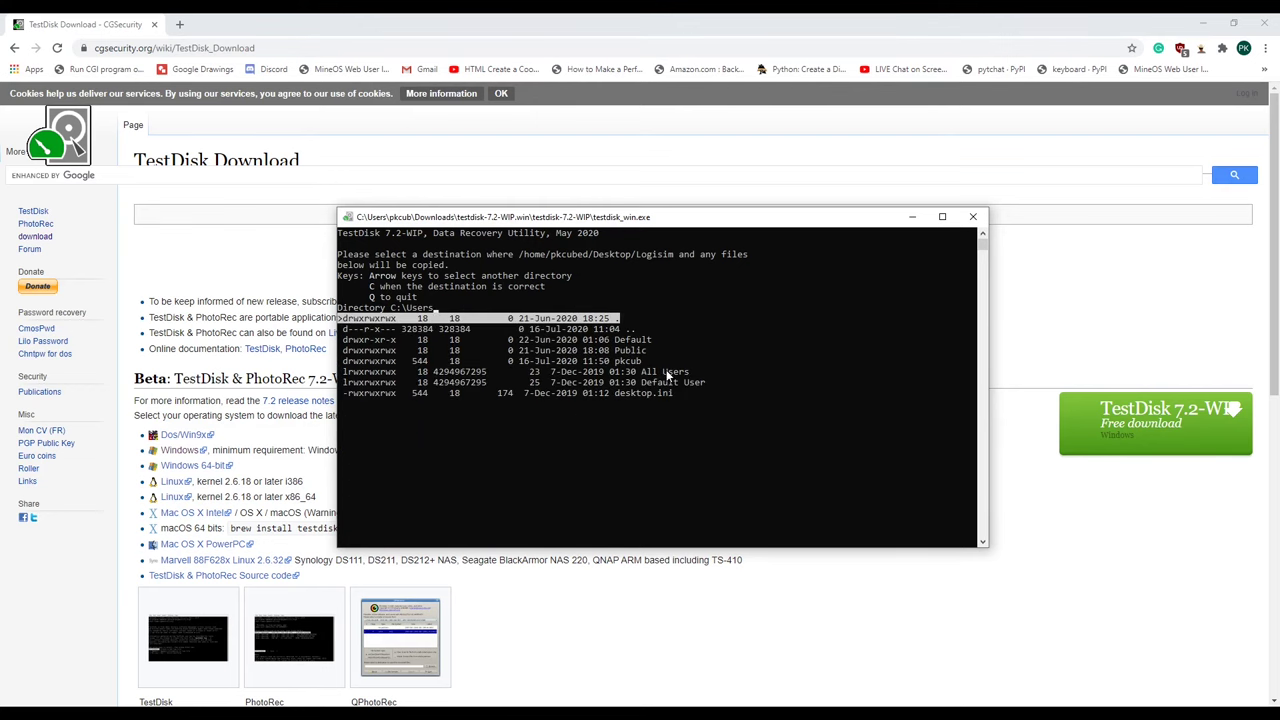
key(Down)
key(Down)
key(Down)
key(Down)
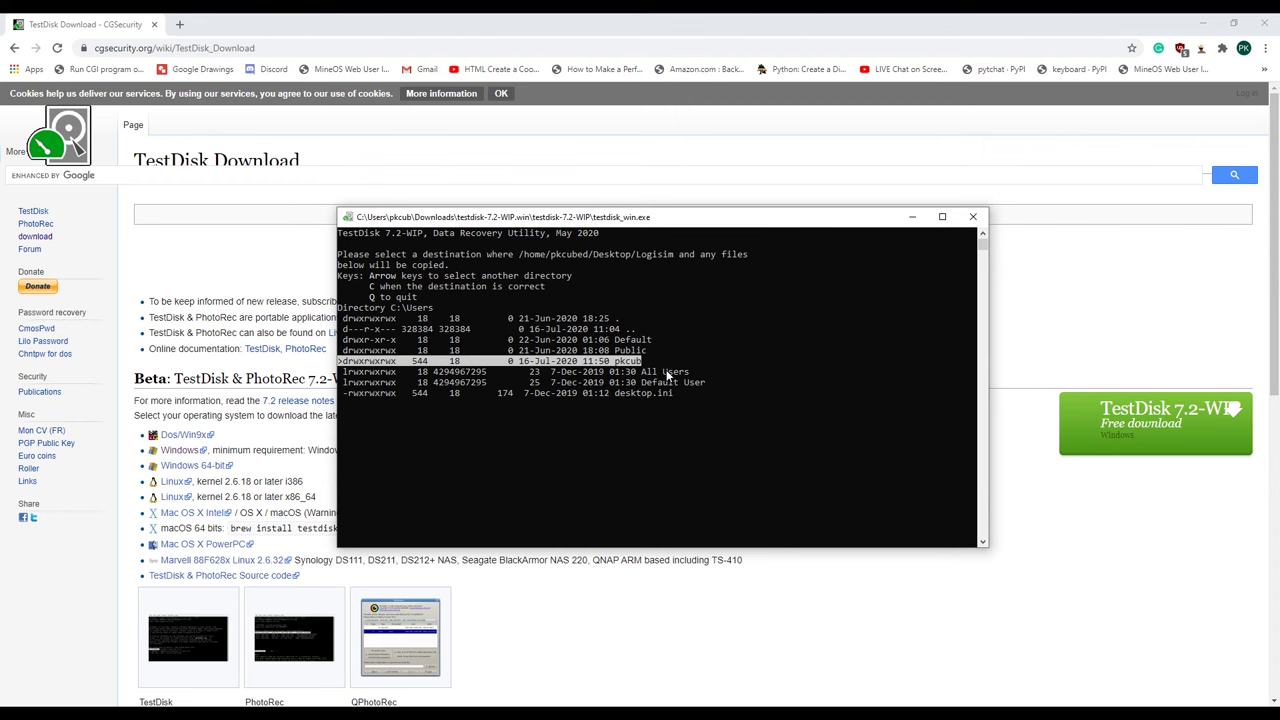
key(Right)
key(Down)
key(Down)
key(Down)
key(Down)
key(Down)
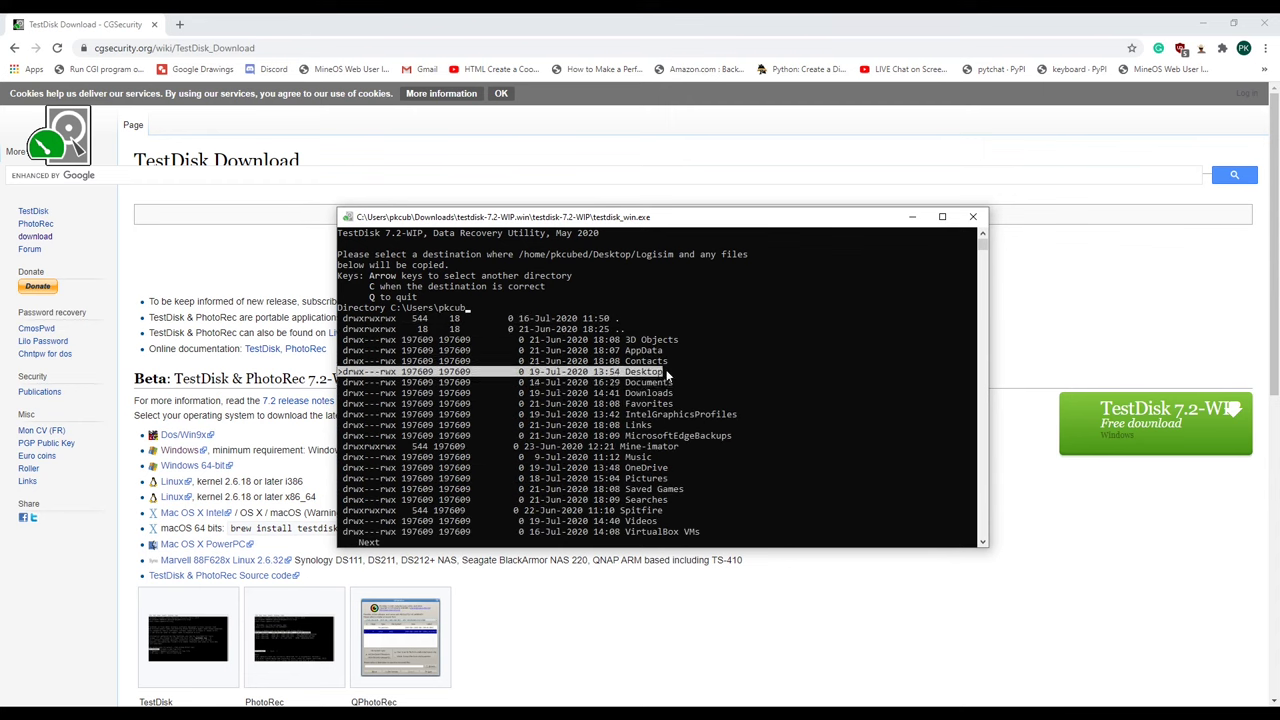
key(Right)
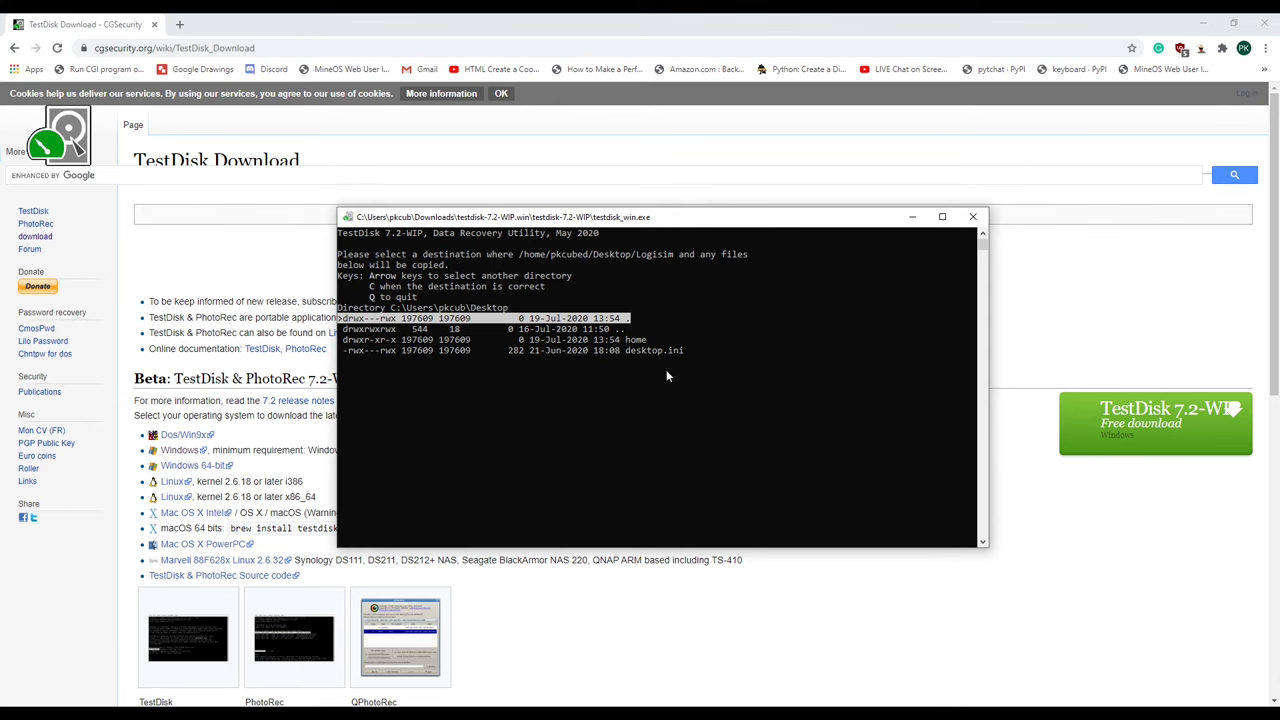
key(shift+c)
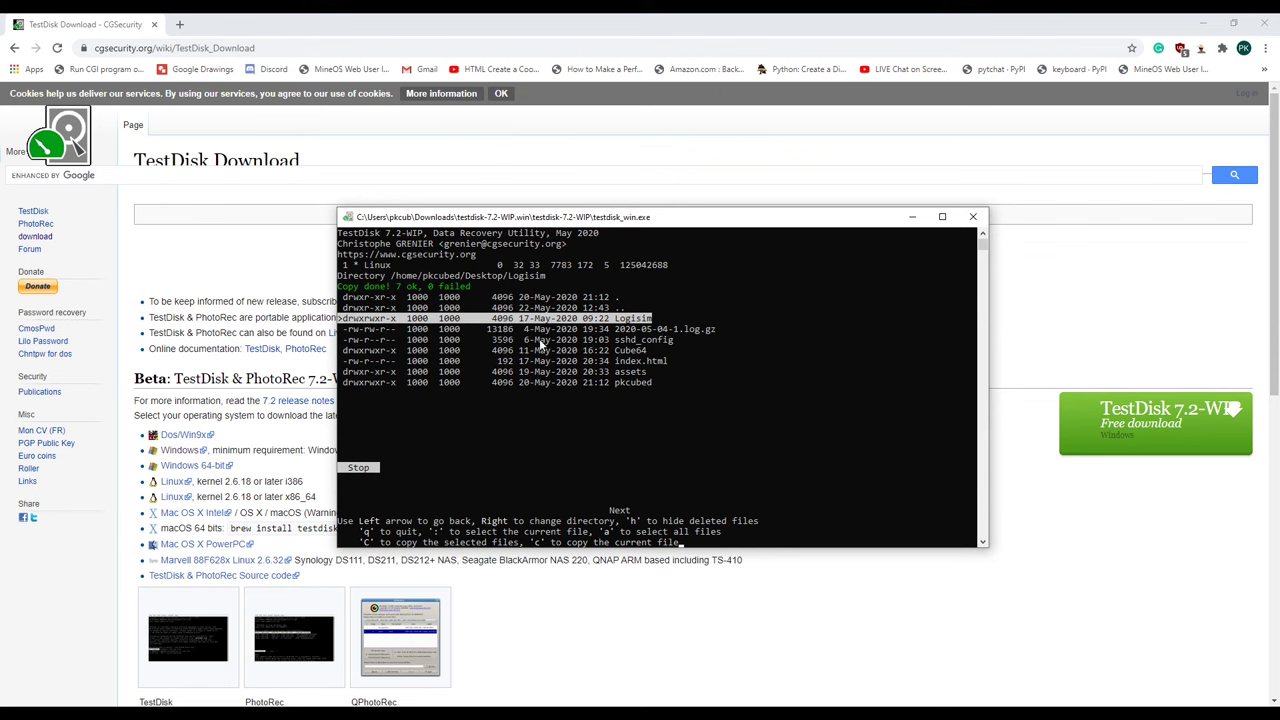
key(Down)
key(Down)
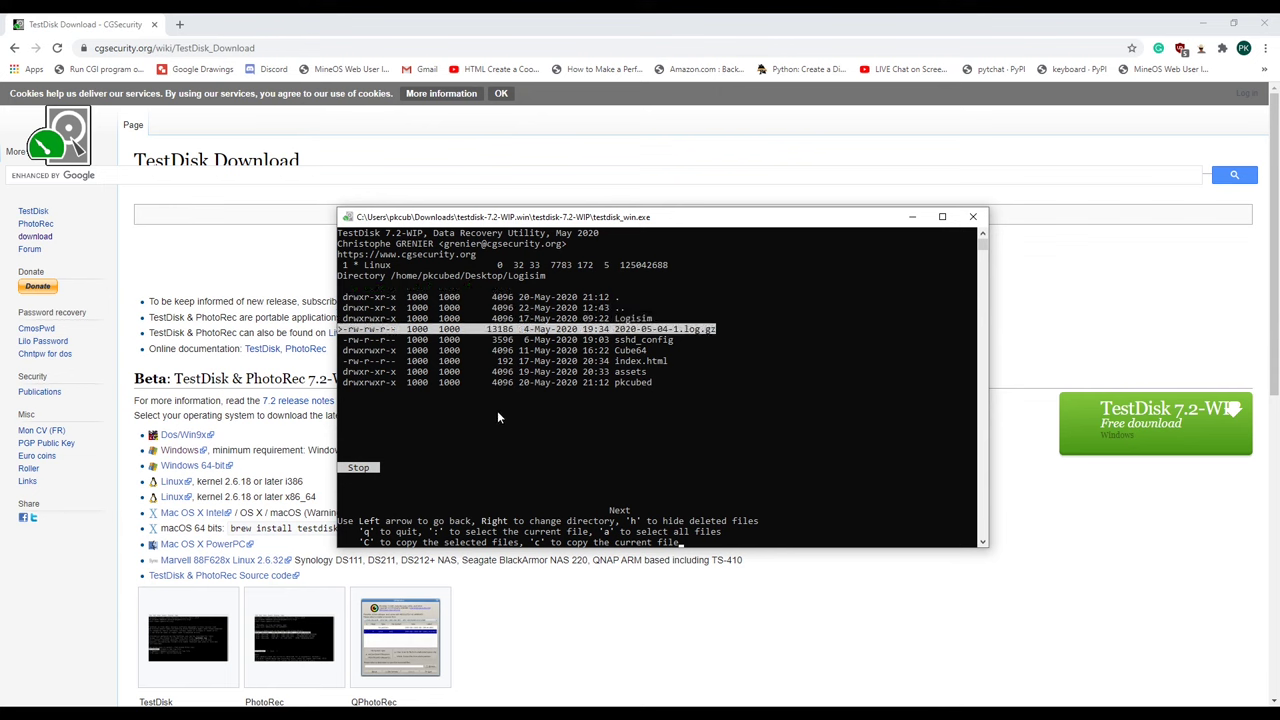